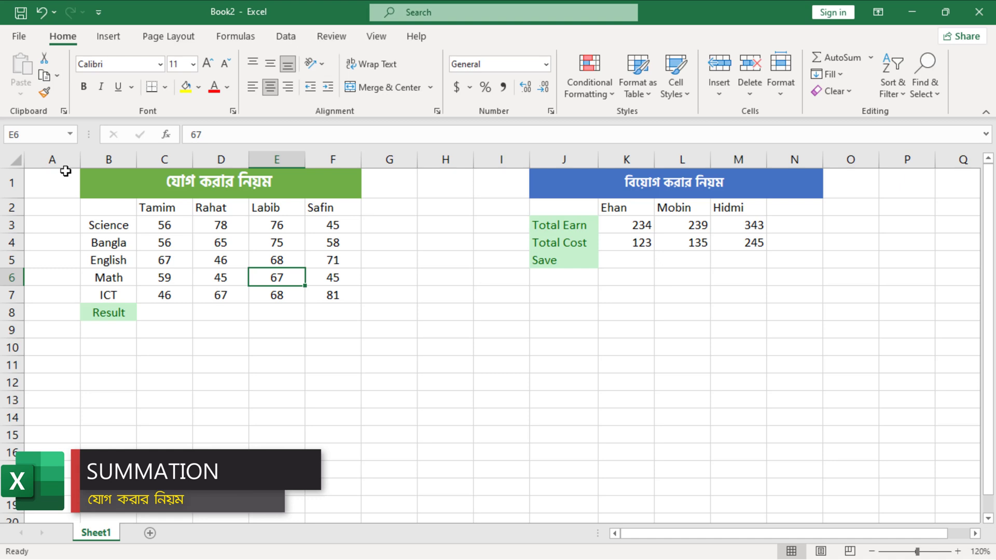
Look over the student name headers in row 2 and the subject labels in B3:B7 of the marks table.
click(152, 210)
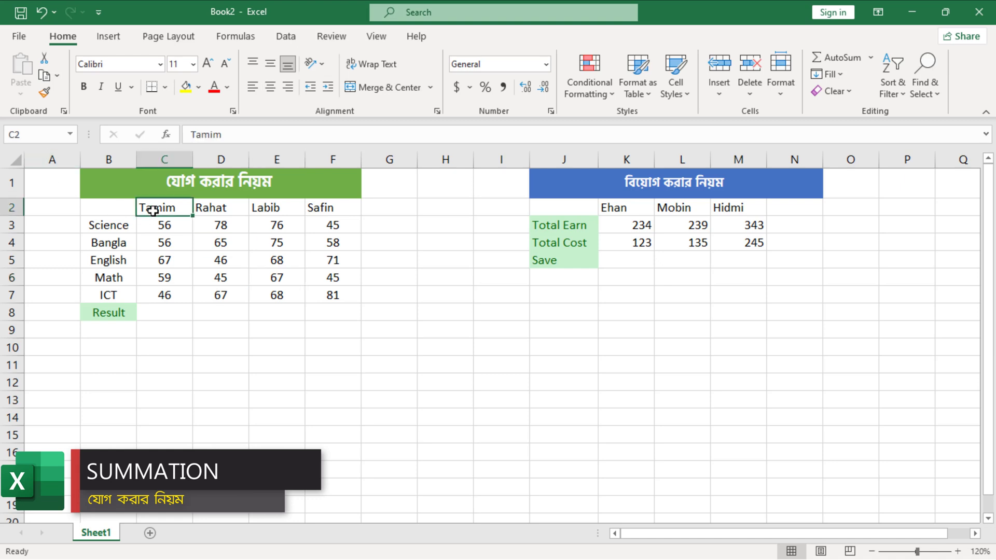
click(212, 209)
click(273, 208)
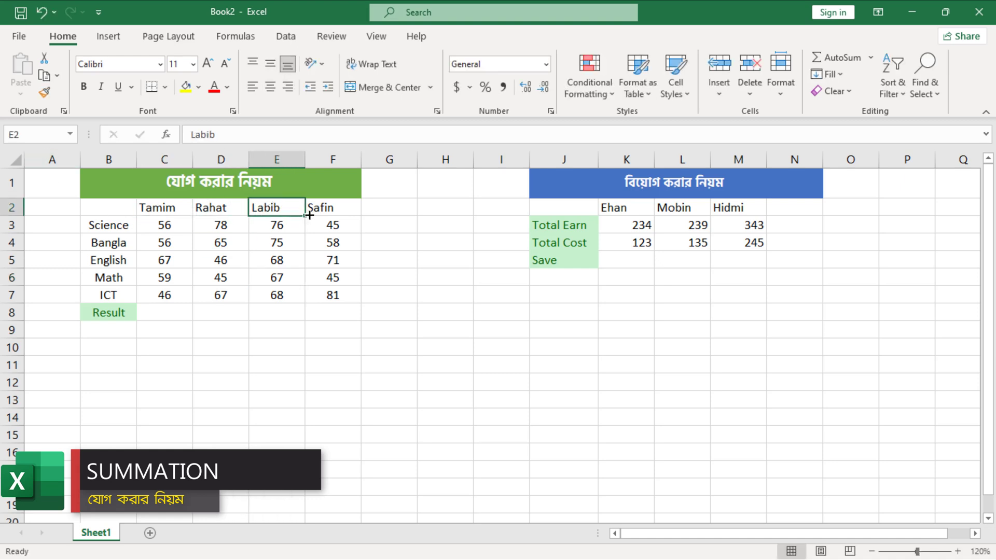
click(309, 213)
click(124, 228)
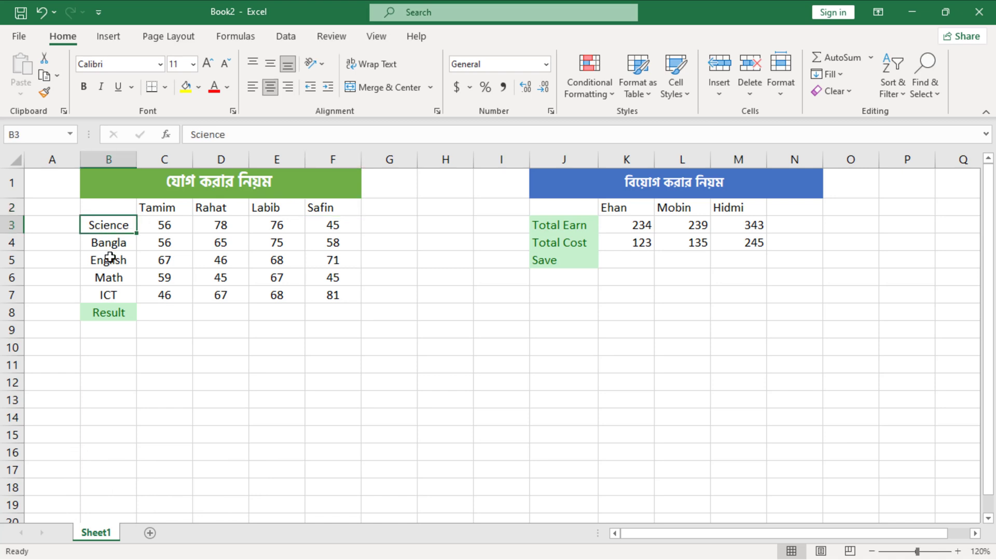
click(110, 246)
click(115, 274)
click(116, 264)
click(110, 308)
click(108, 298)
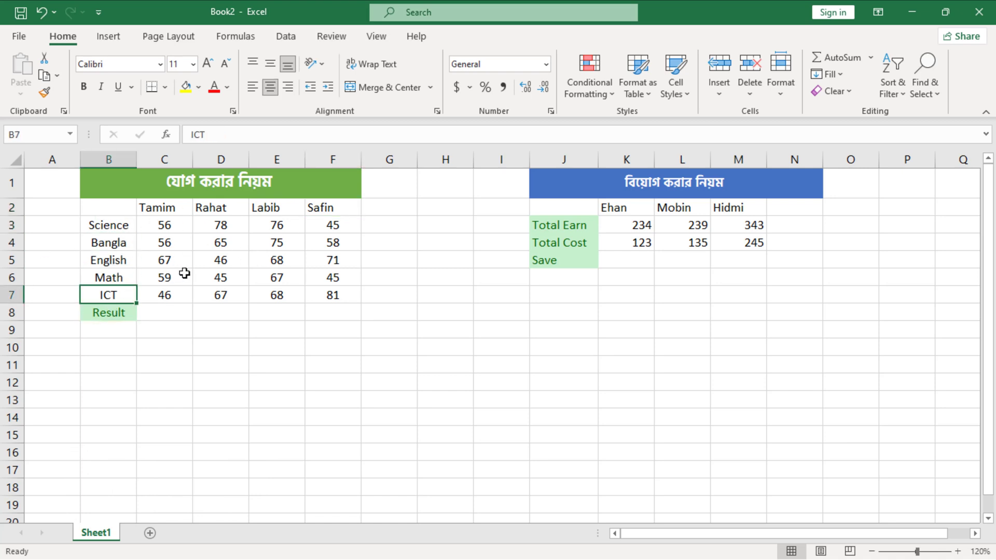
click(162, 208)
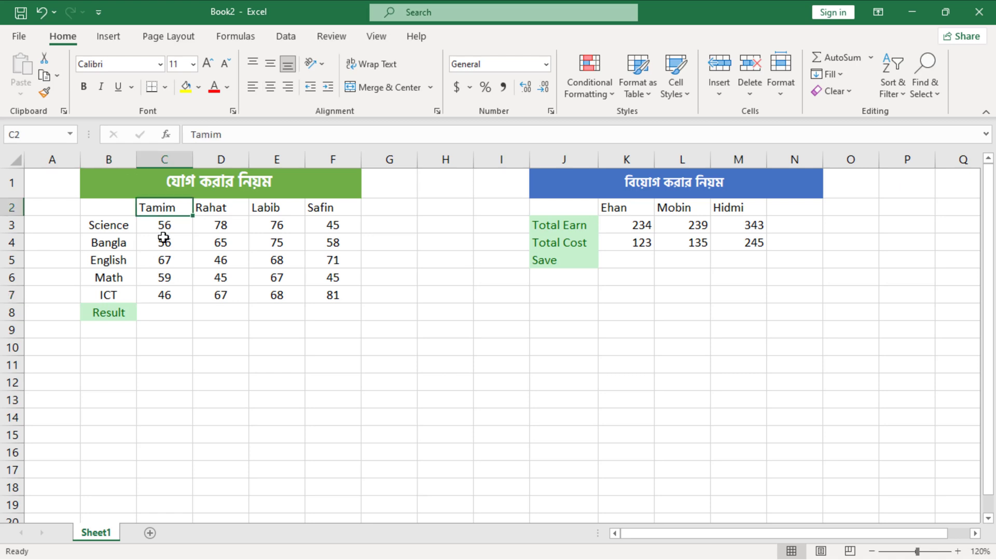
Total the first student's marks C3:C7 in result cell C8 using AutoSum.
click(169, 314)
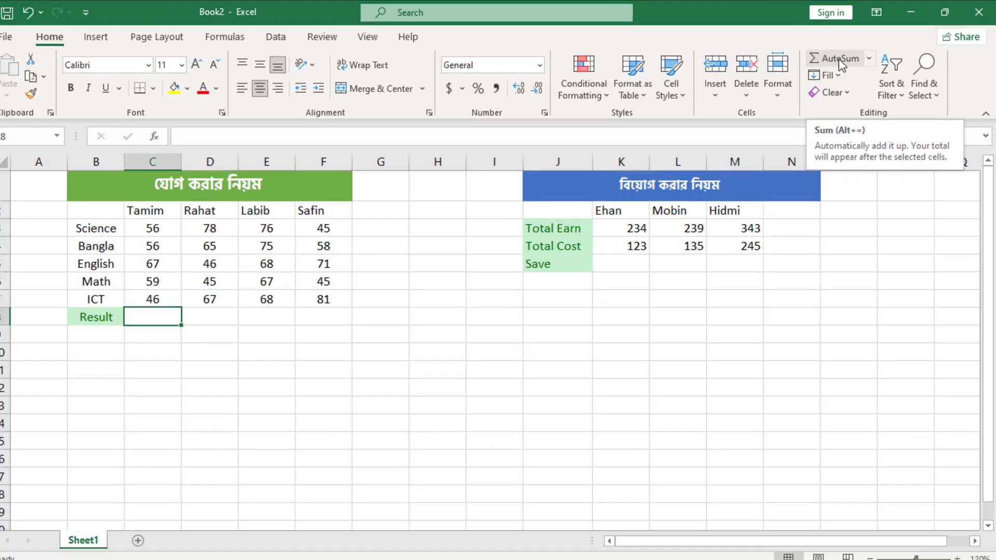
click(787, 80)
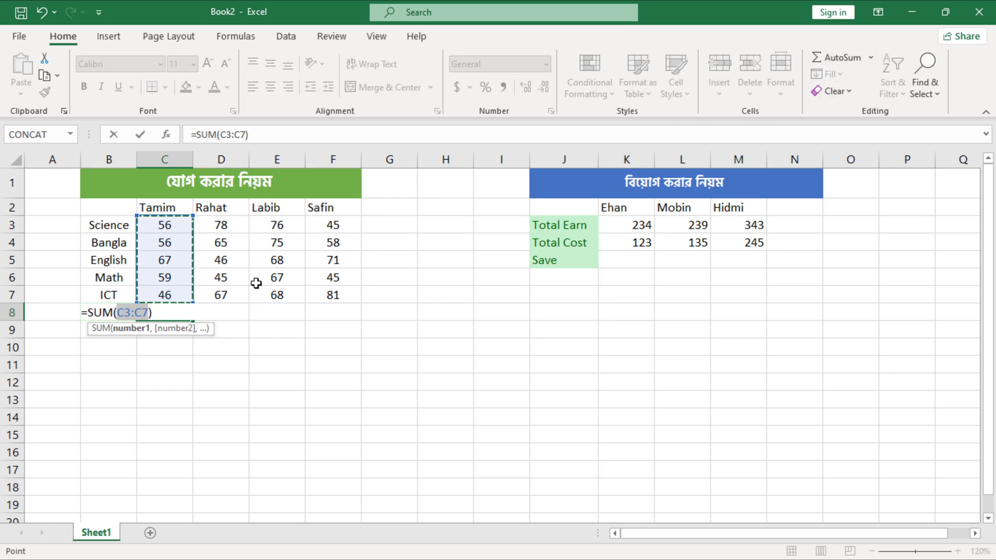
key(Return)
Clear everything from cell C8 with Clear All.
click(158, 313)
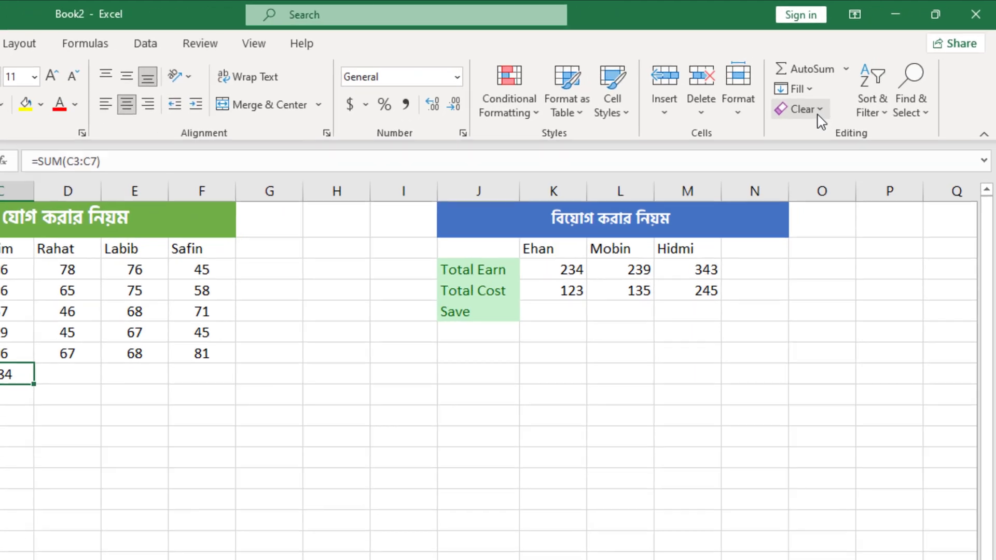
click(819, 116)
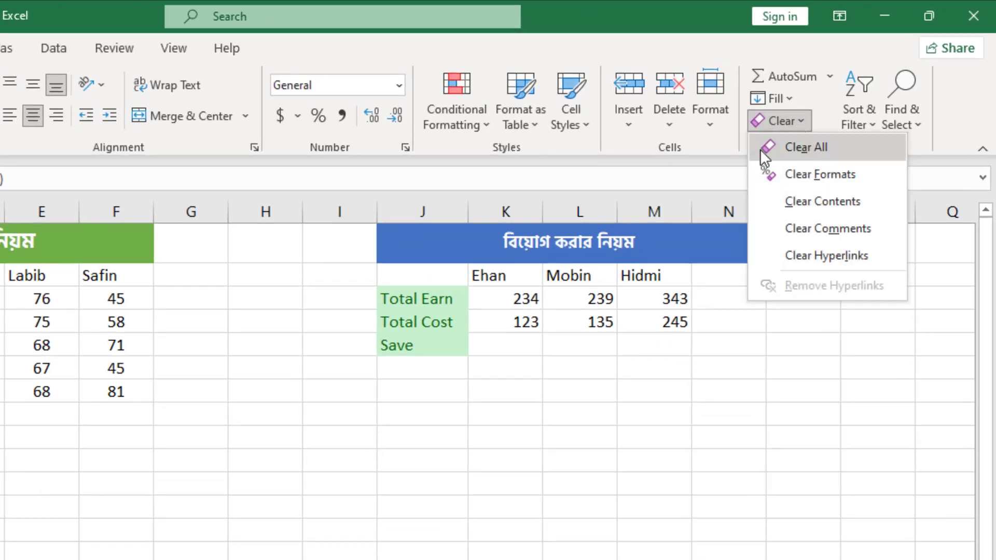
click(801, 147)
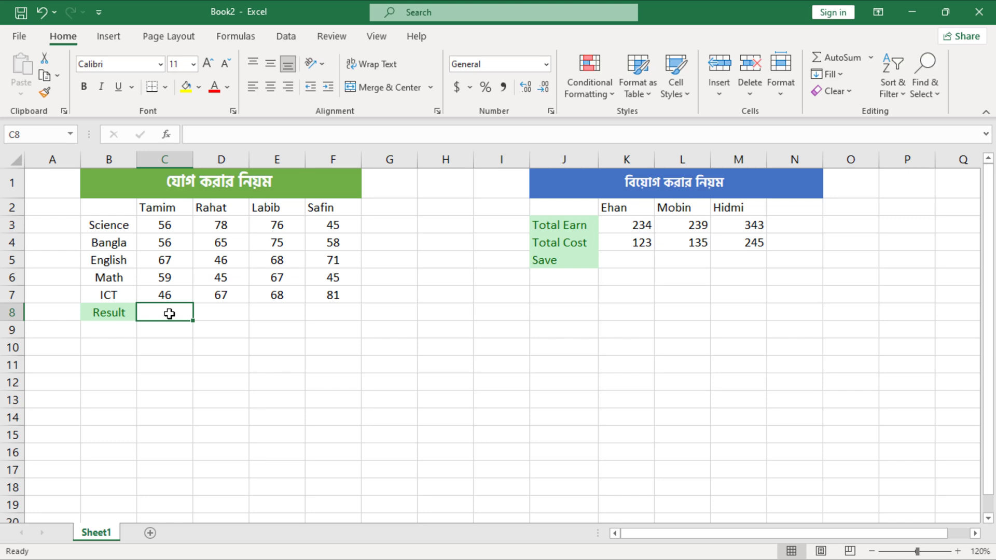
Enter the addition formula =C3+C4+C5+C6+C7 in cell C8.
double_click(169, 314)
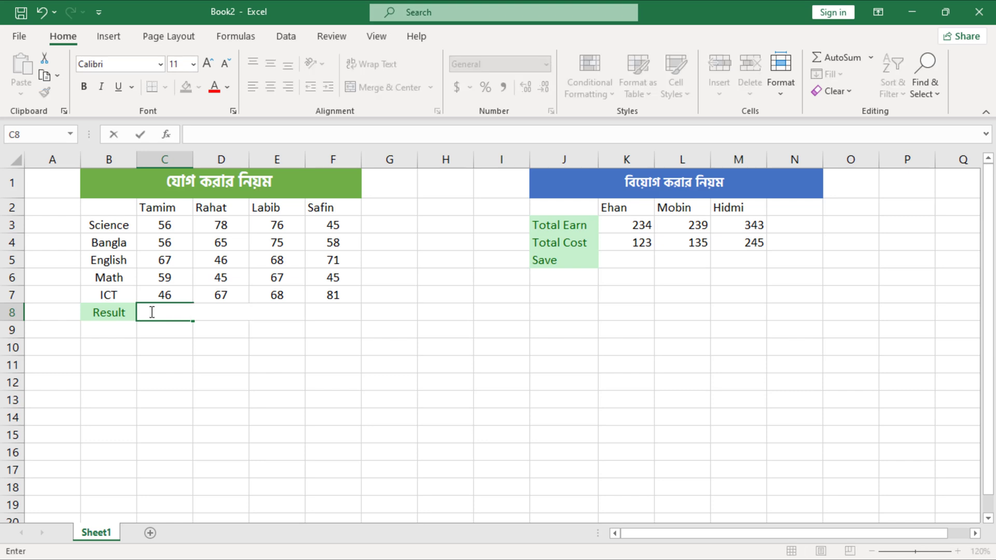
text(=)
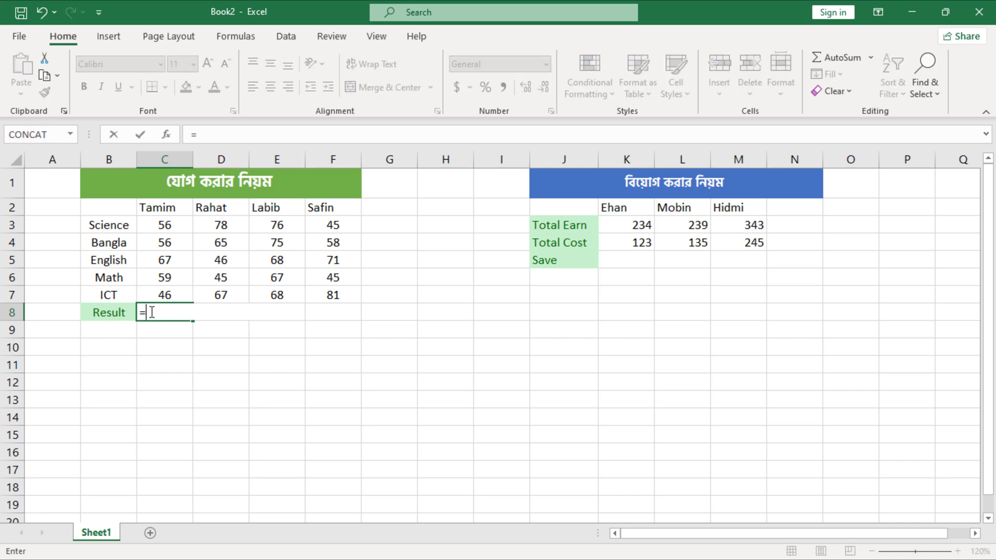
click(170, 224)
text(+)
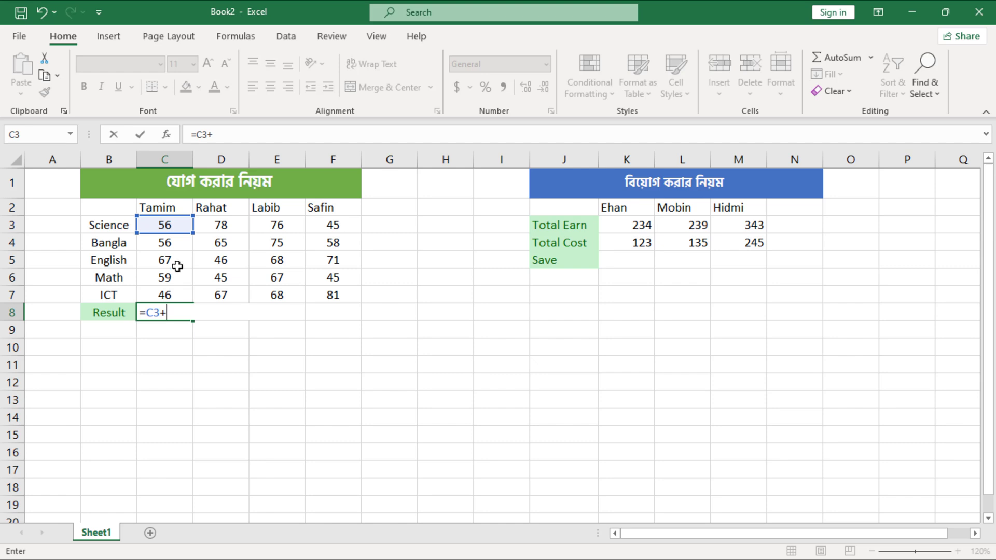
click(171, 245)
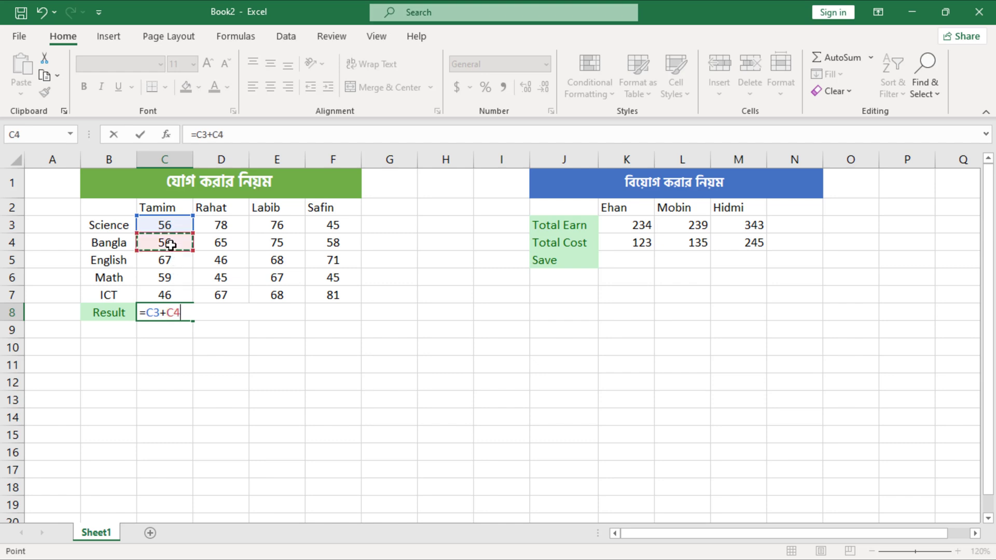
text(+)
click(166, 261)
text(+)
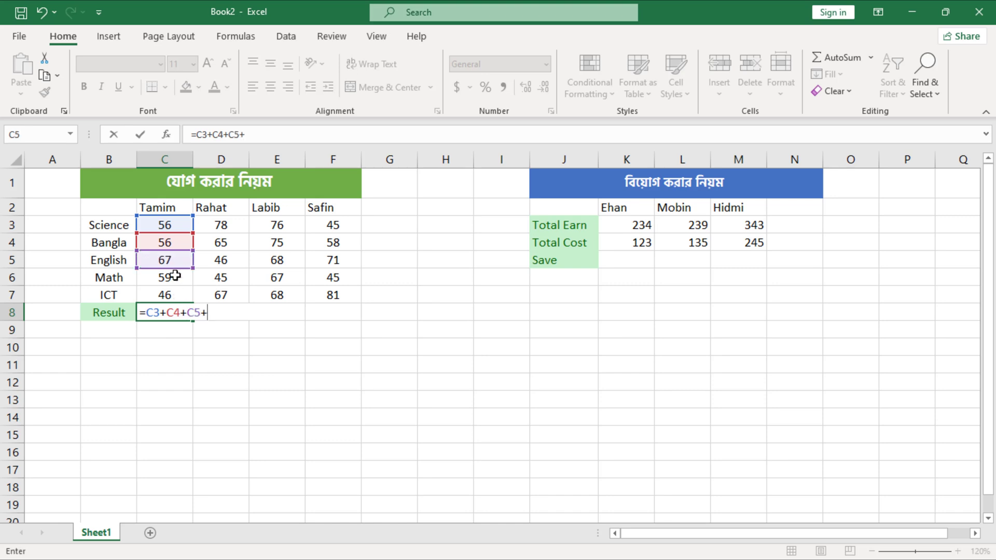
click(169, 279)
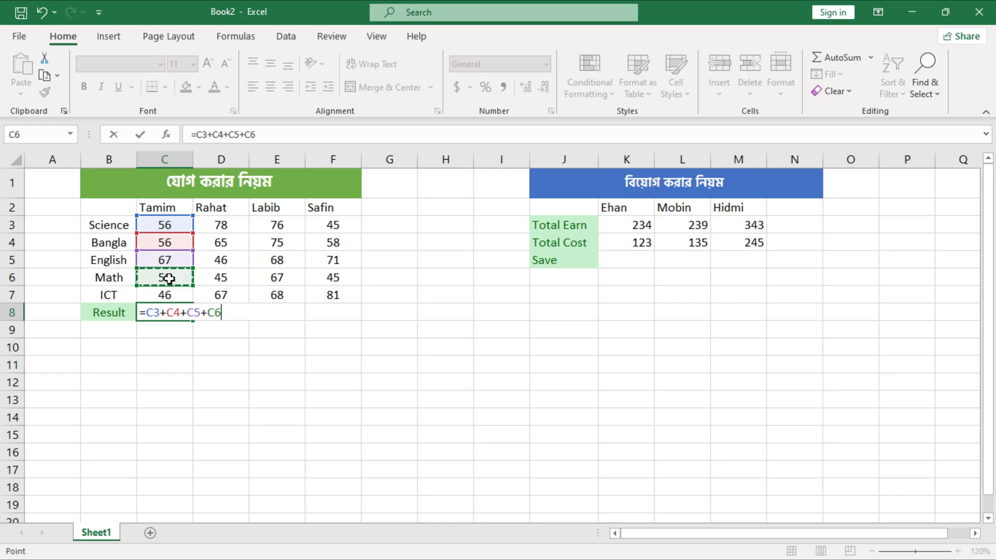
text(+C7)
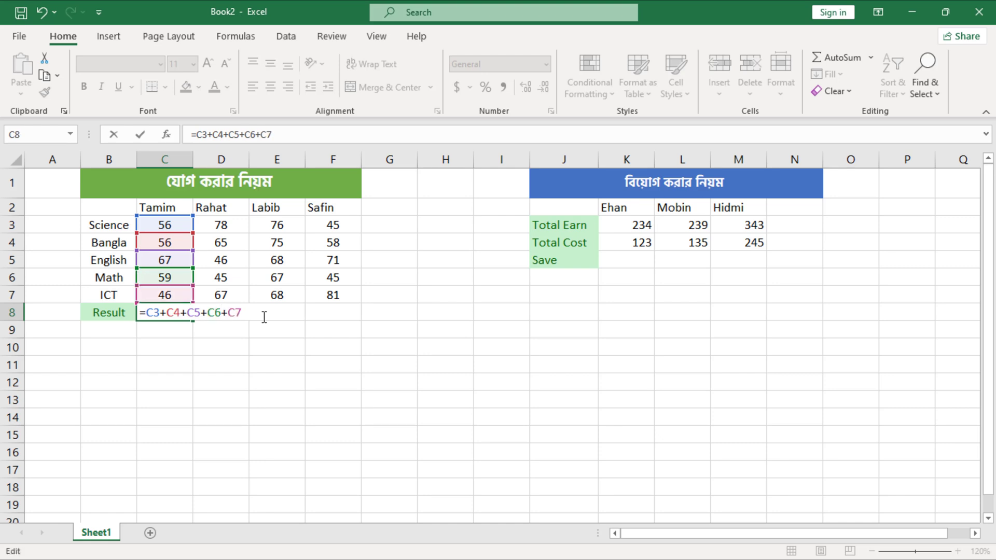
key(Return)
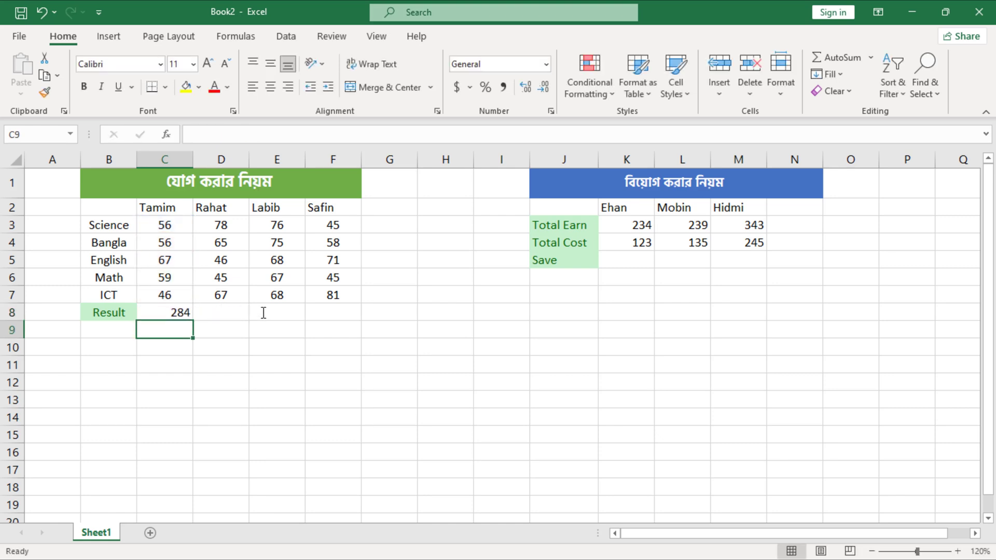
Clear the addition formula from result cell C8.
click(183, 311)
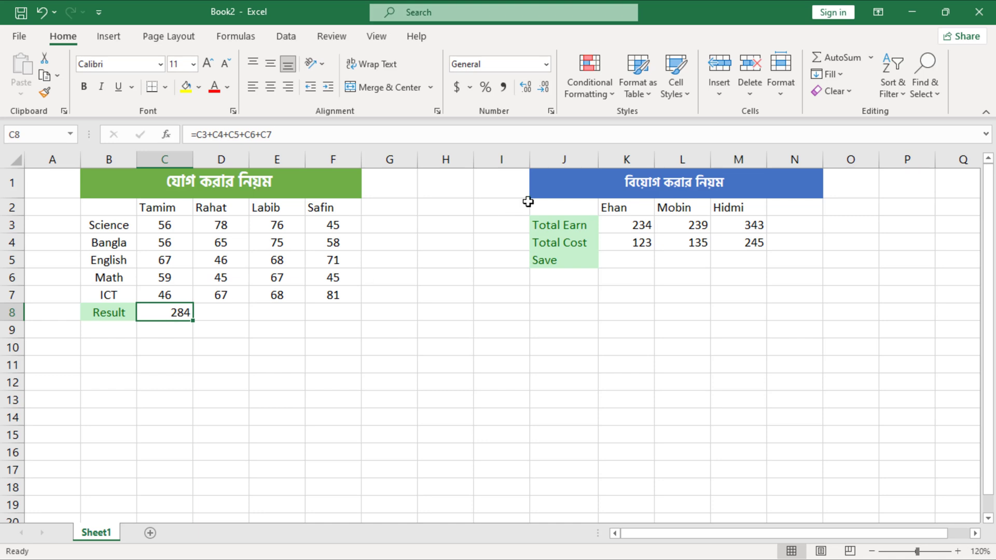
click(844, 96)
click(845, 107)
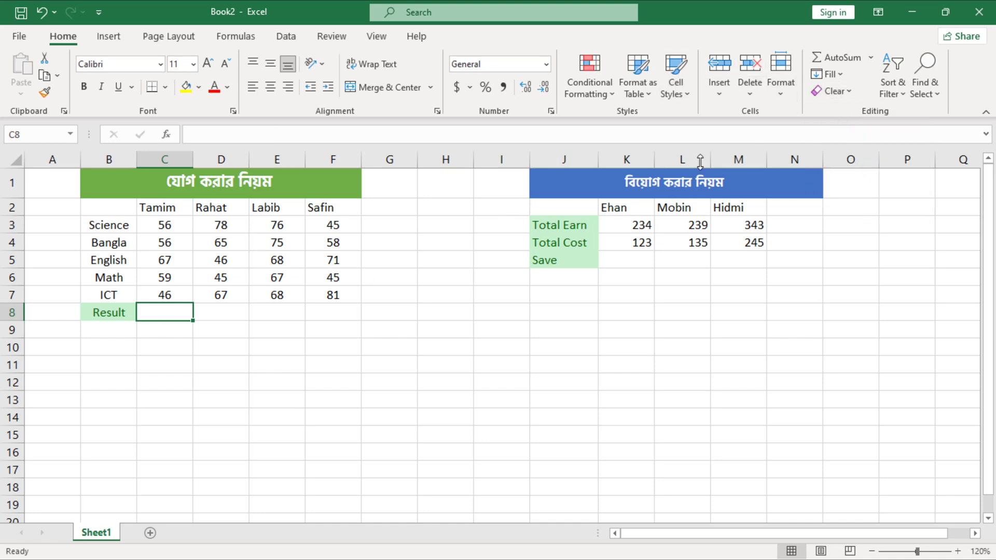
Enter the formula =SUM(C3:C7) by hand in result cell C8.
double_click(177, 314)
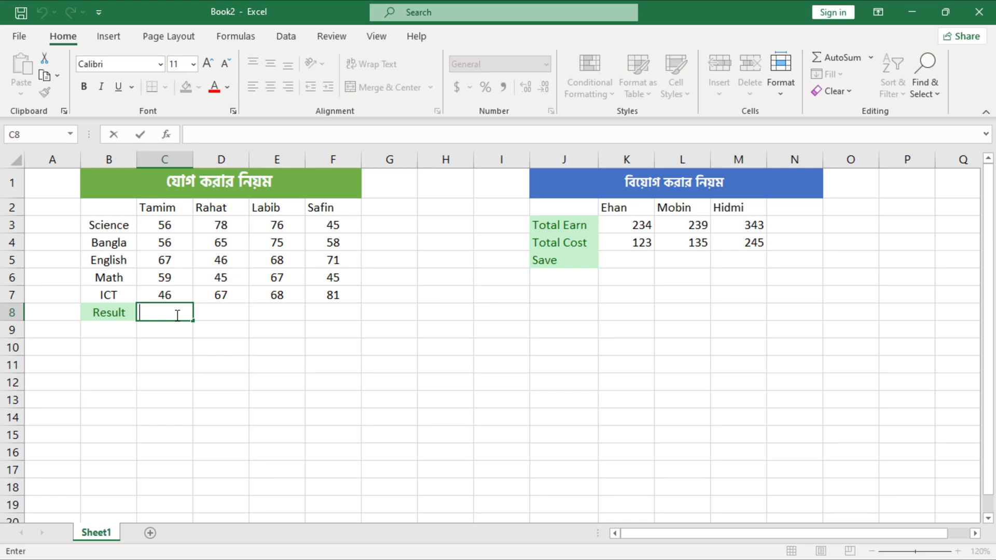
text(=)
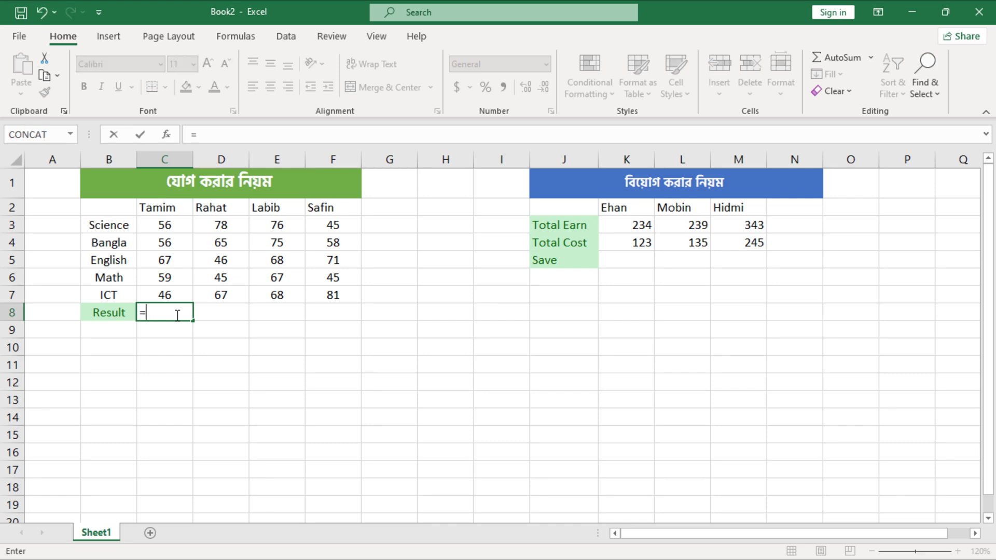
text(sum)
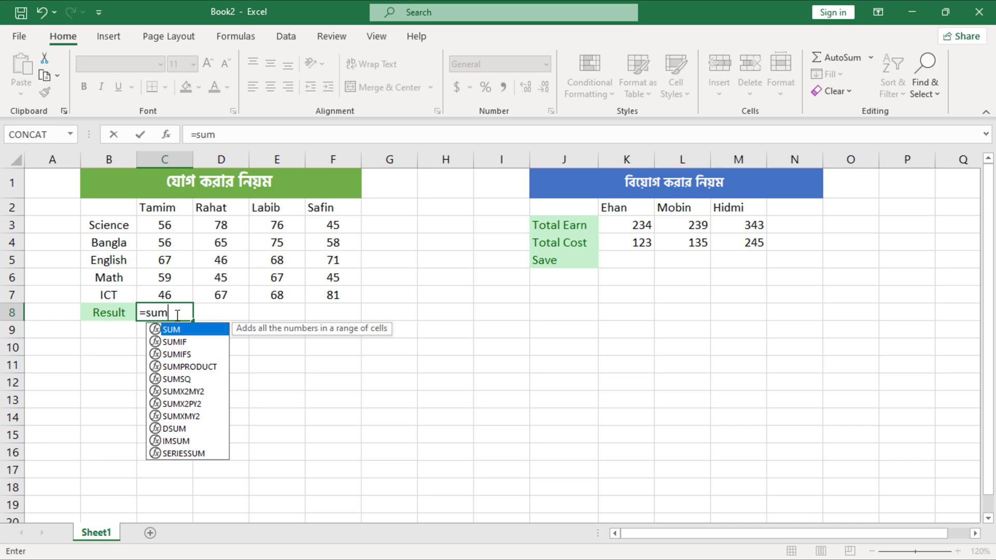
text(()
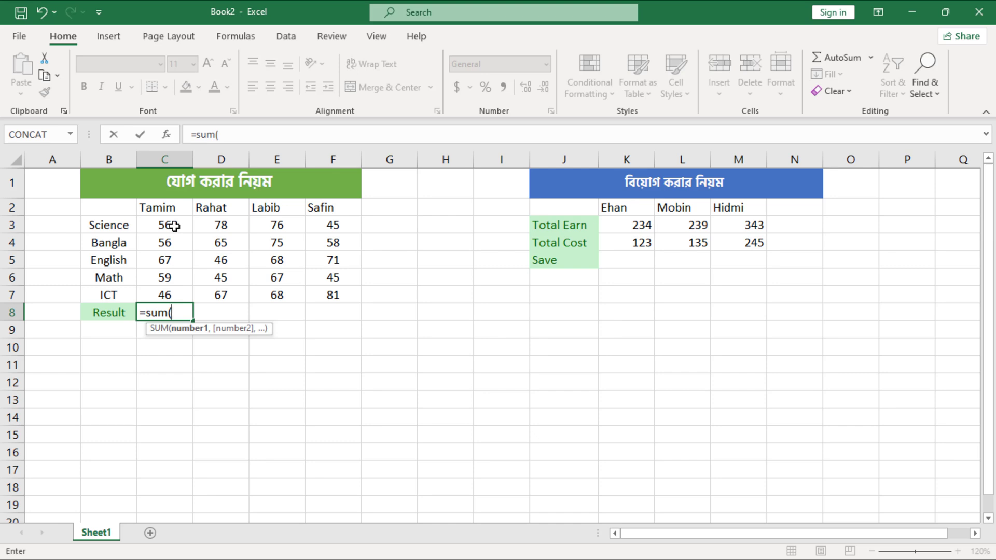
drag(172, 227, 171, 295)
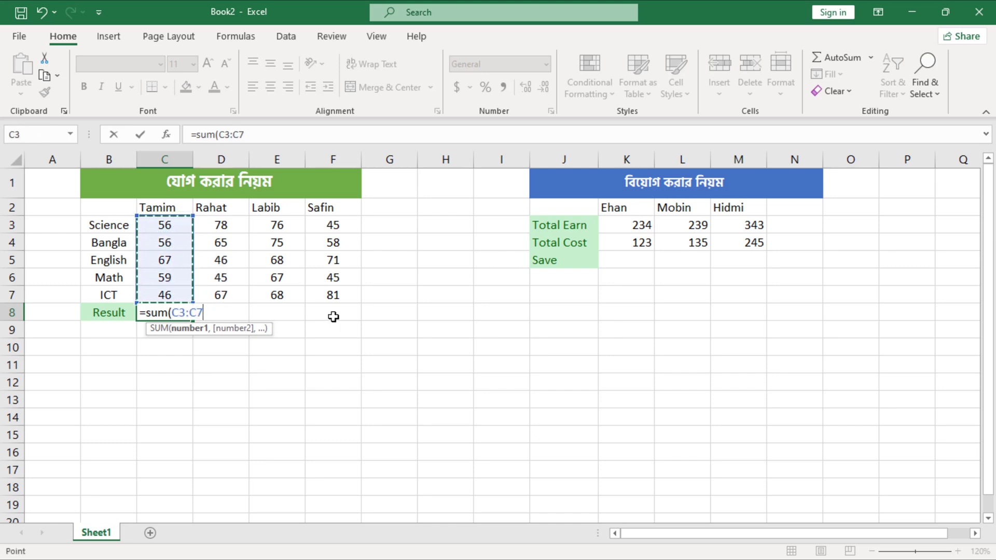
text())
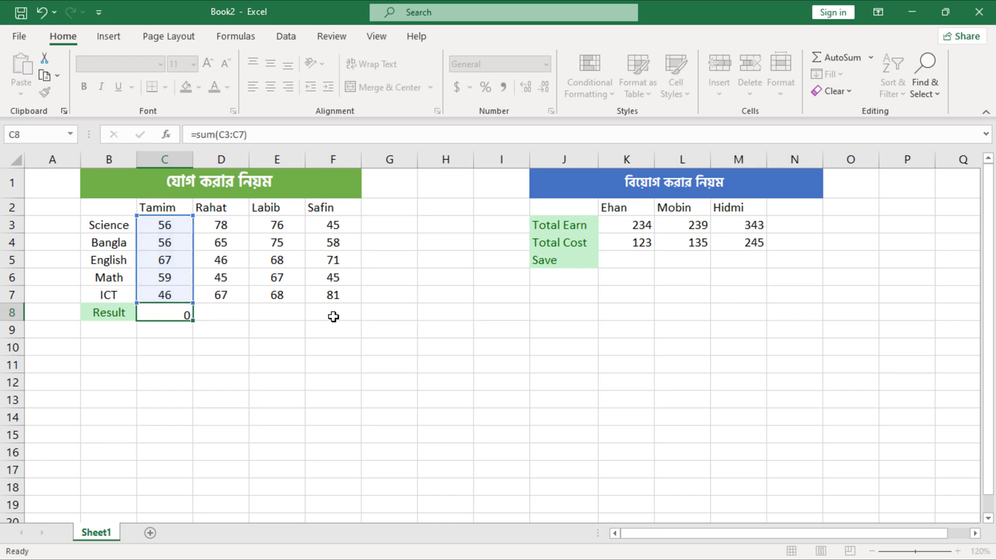
key(Return)
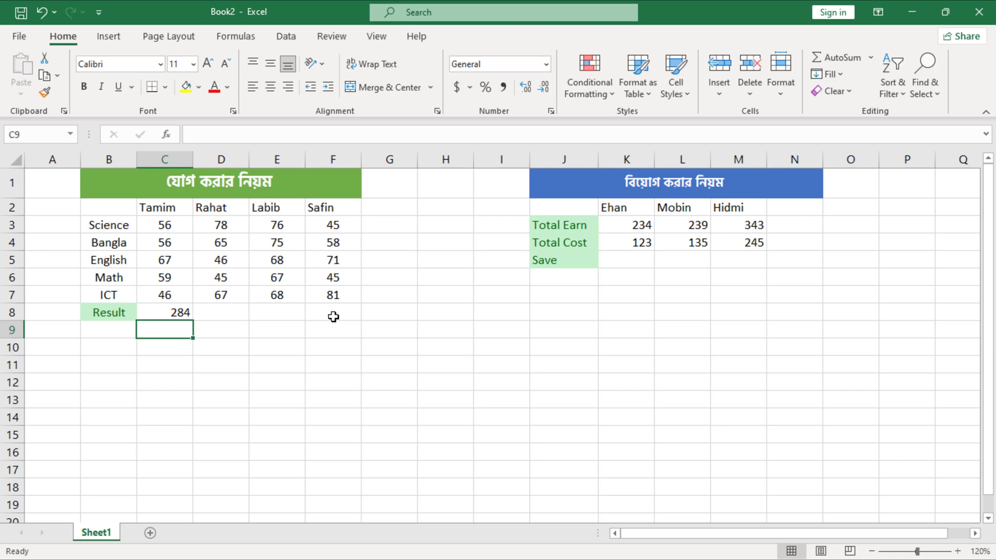
Replace the content of C8 with an AutoSum of C3:C7.
click(187, 312)
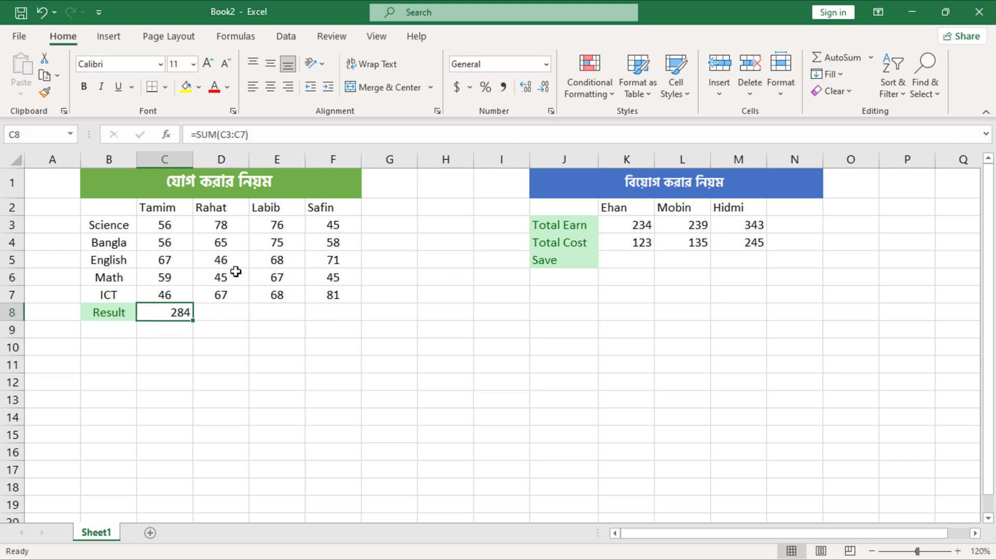
click(841, 57)
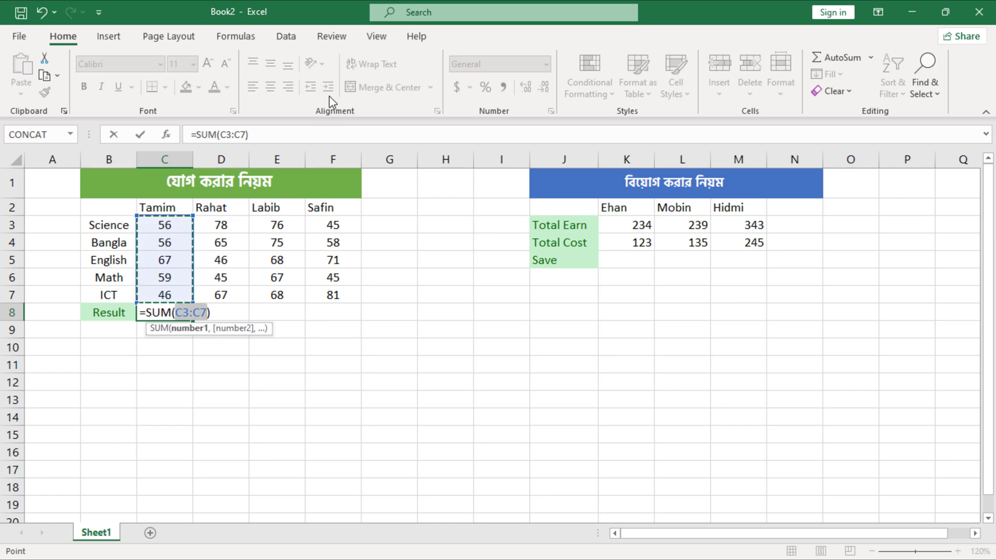
key(Return)
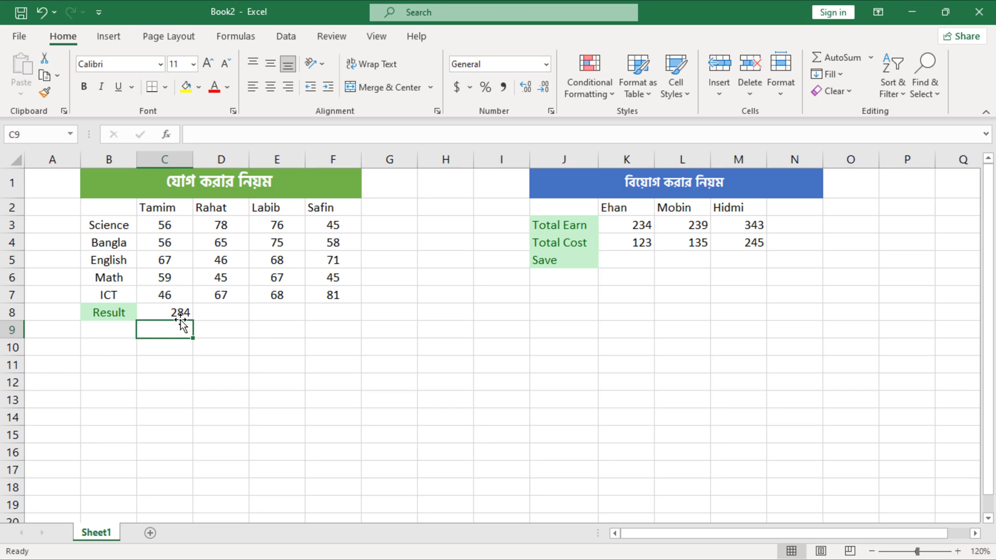
Fill the sum formula from C8 across the Result row to F8 for the other three students.
click(179, 314)
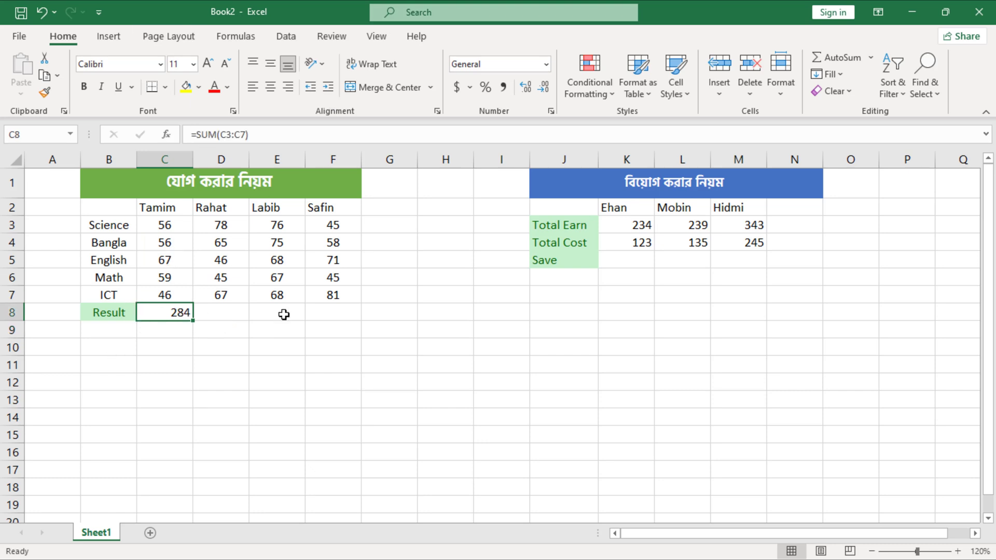
key(Right)
click(223, 207)
click(283, 205)
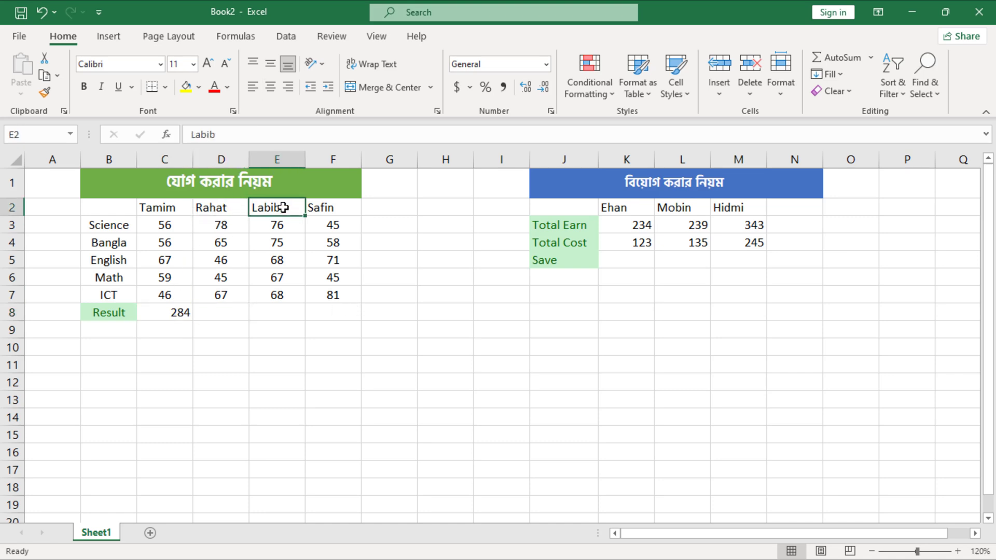
click(315, 208)
click(224, 210)
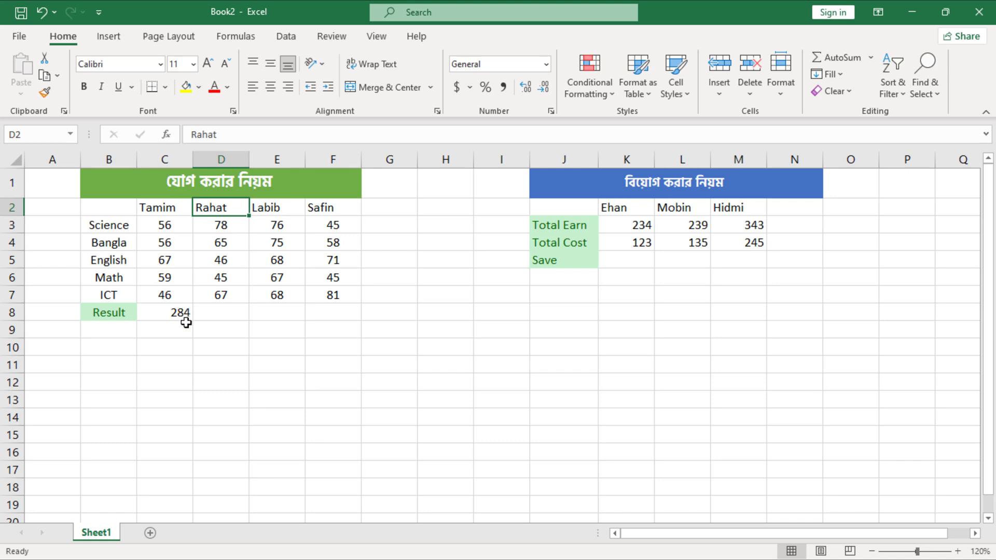
click(180, 314)
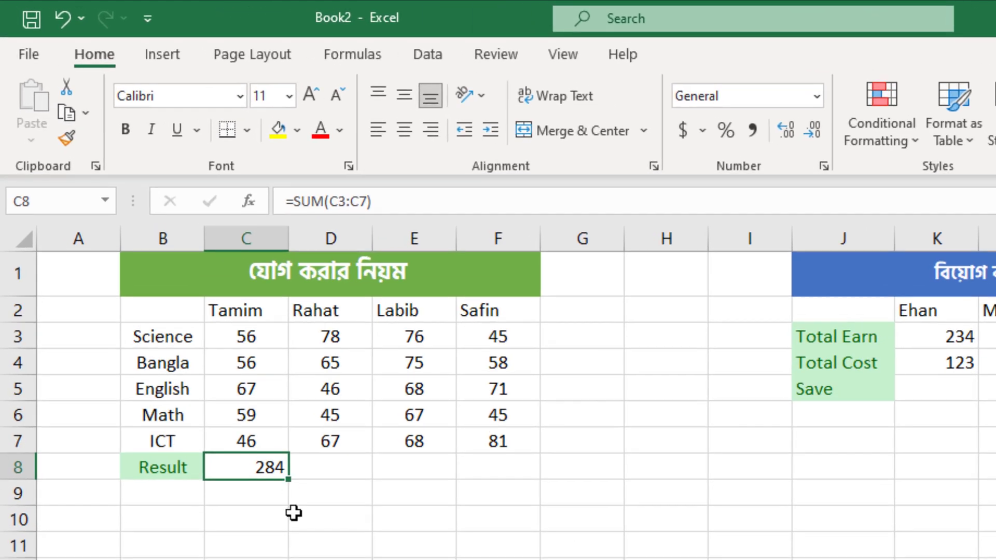
drag(290, 478, 509, 476)
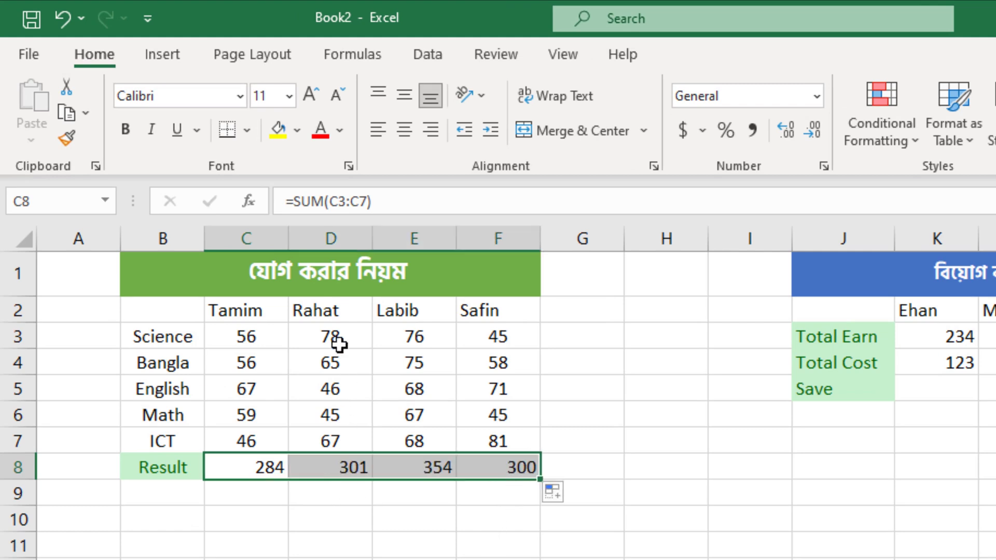
Examine the SUM formulas in Result cells C8 to F8 and compare the range each one adds.
click(355, 471)
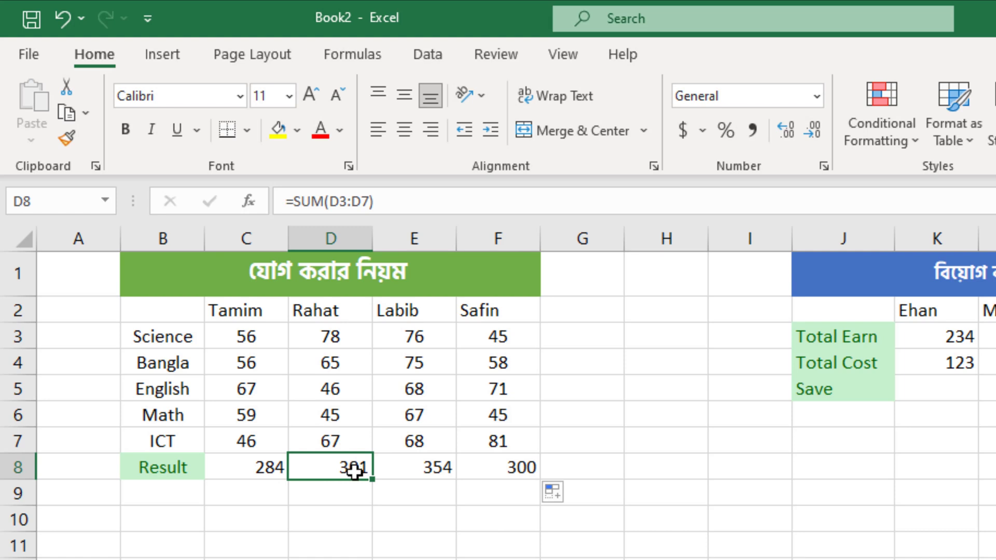
click(415, 314)
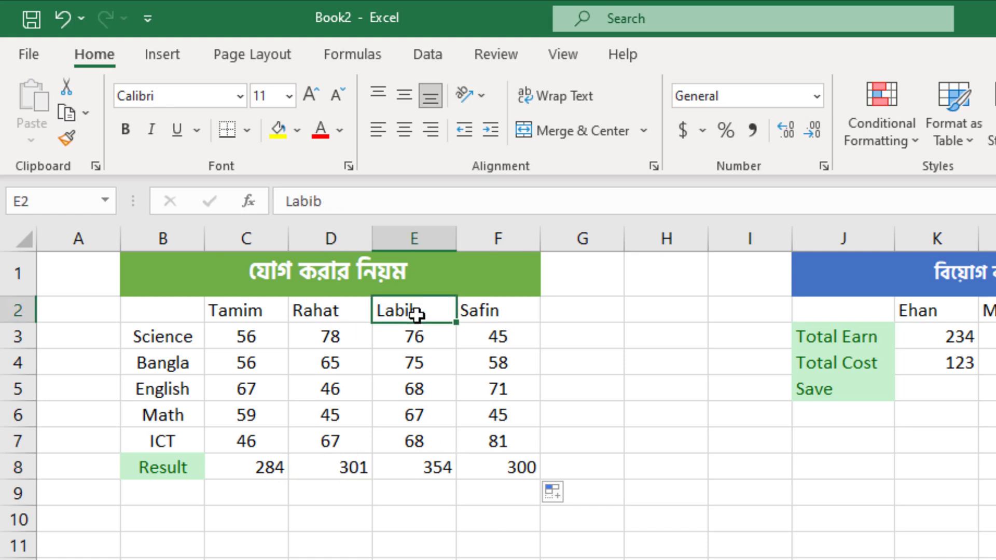
click(476, 314)
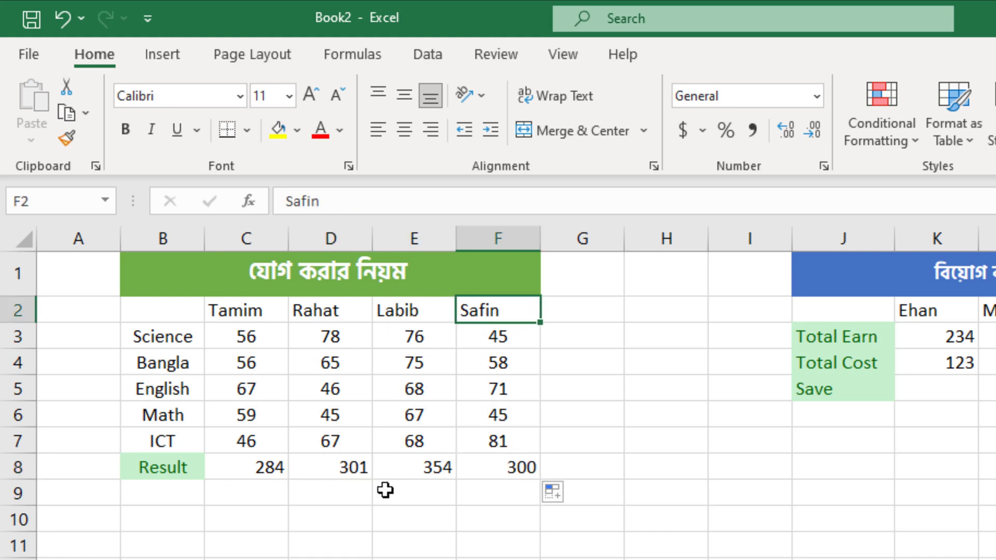
click(284, 470)
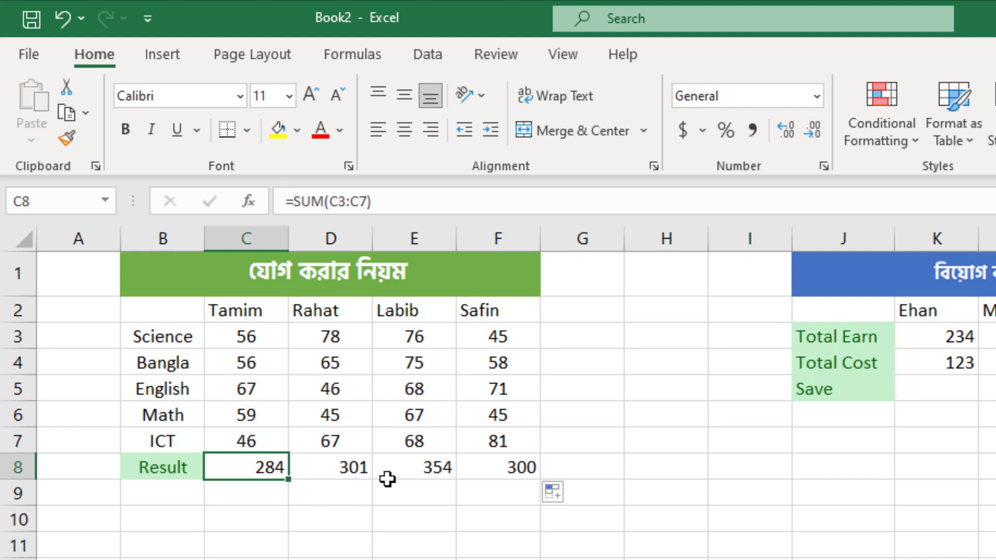
click(341, 466)
click(240, 469)
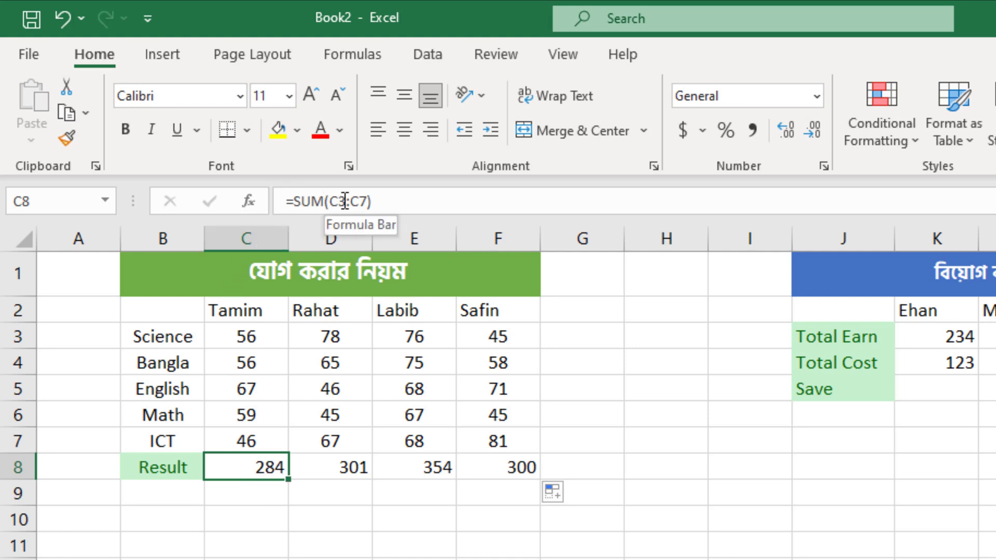
drag(385, 204, 282, 202)
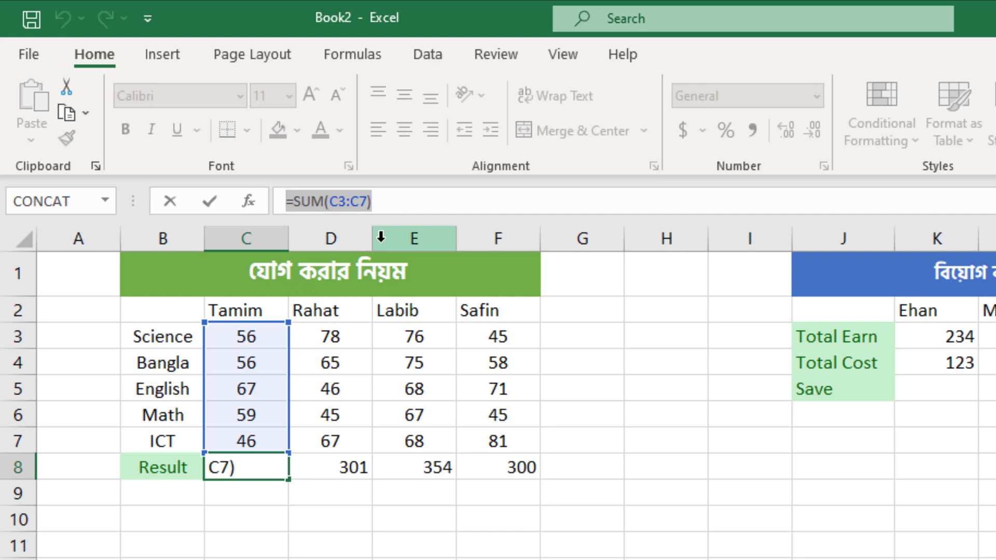
click(317, 473)
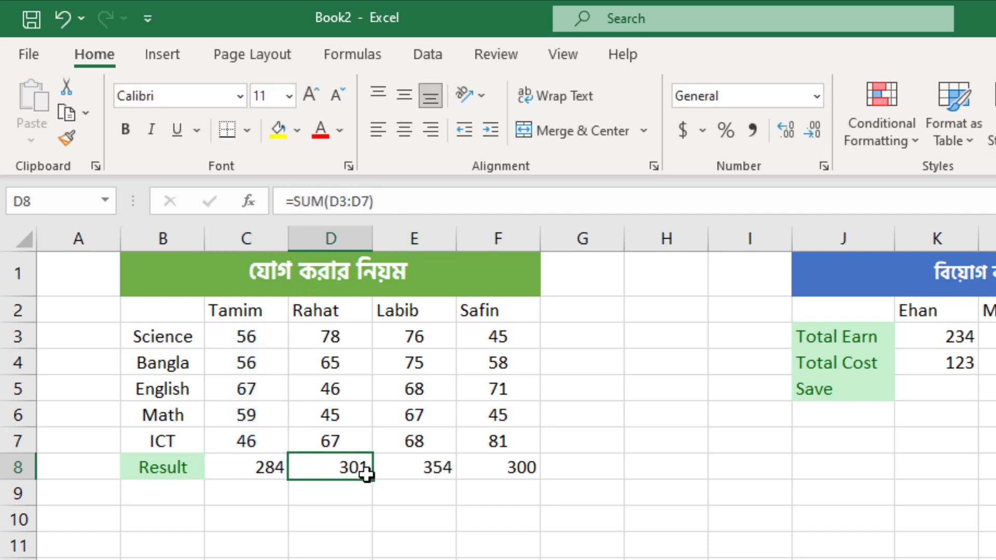
click(434, 474)
click(505, 461)
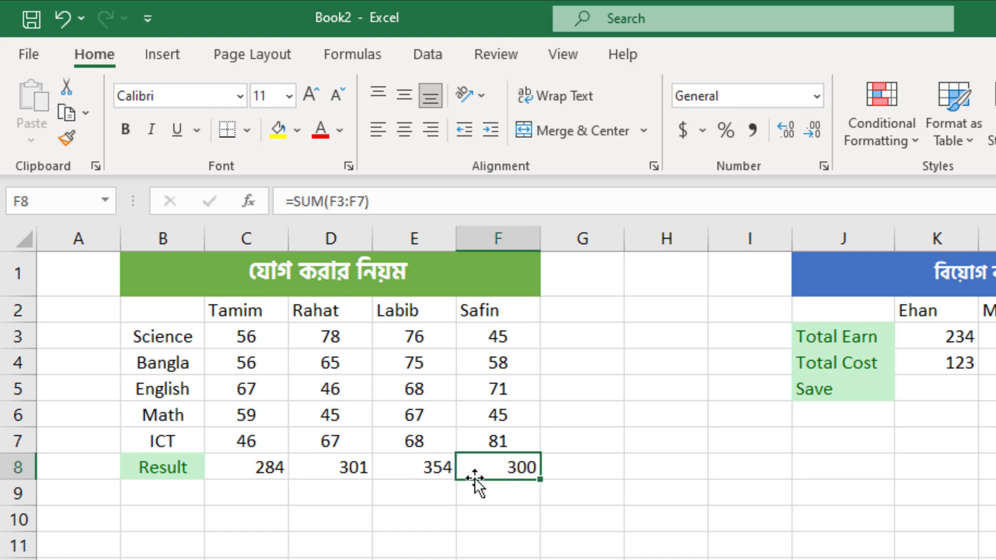
click(227, 471)
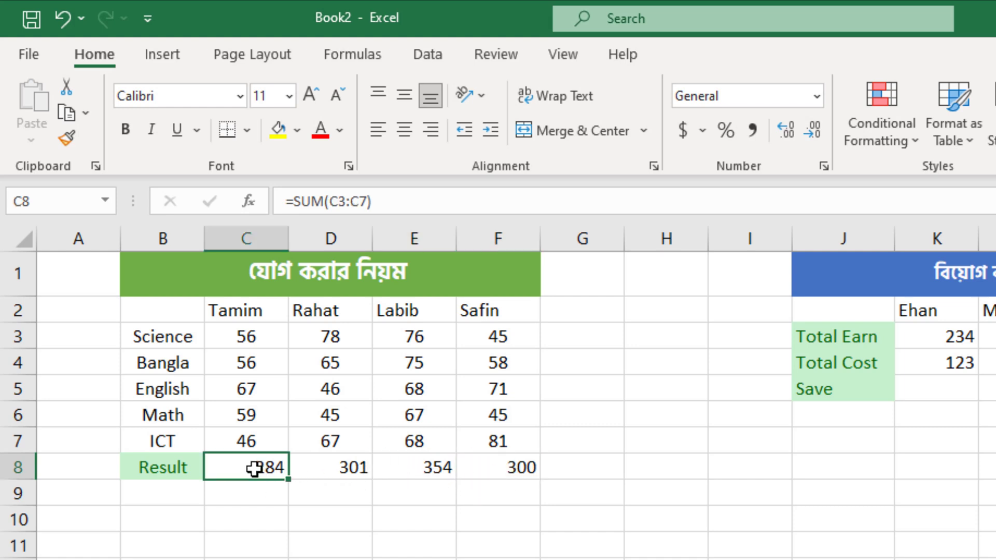
Centre the totals in C8:F8 horizontally and apply the Good cell style to them.
drag(258, 467, 517, 473)
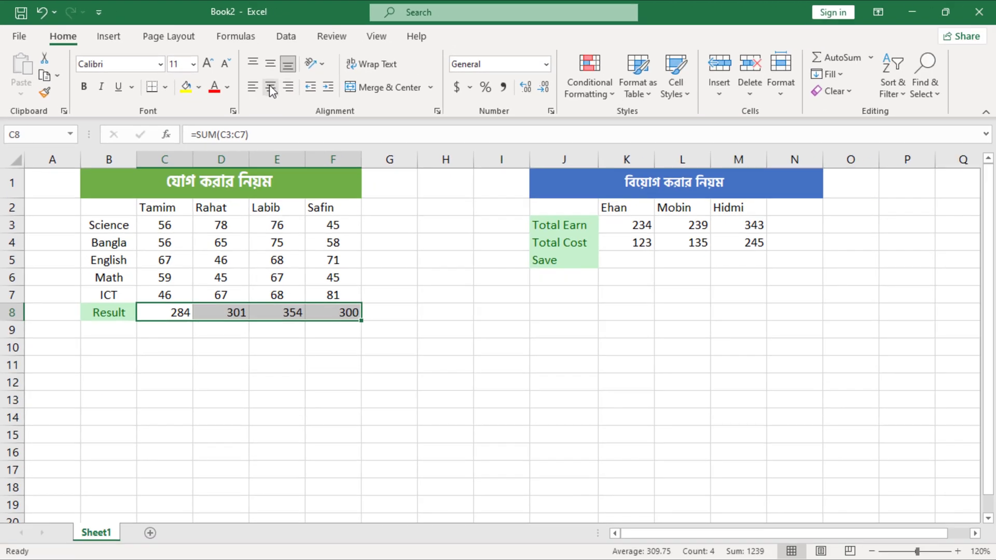
click(405, 130)
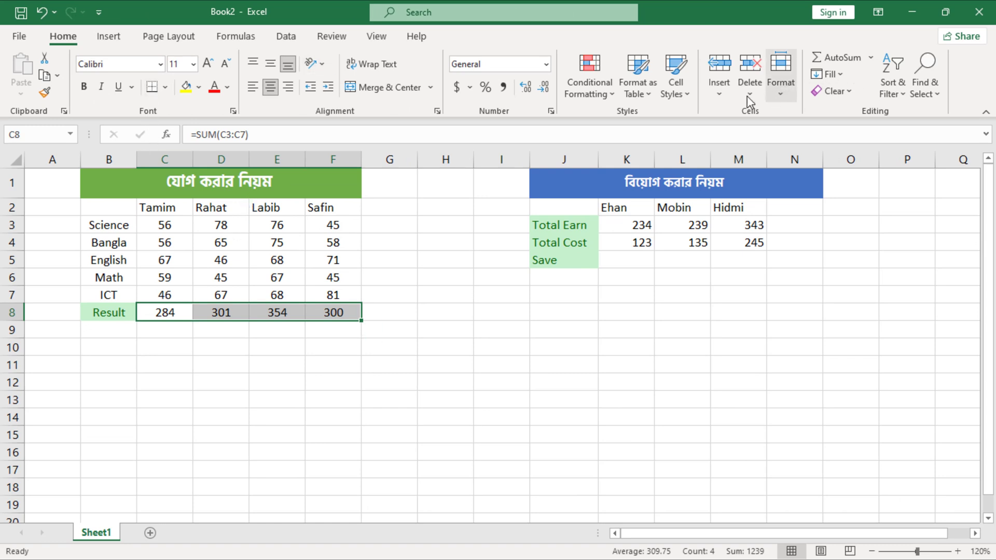
click(689, 96)
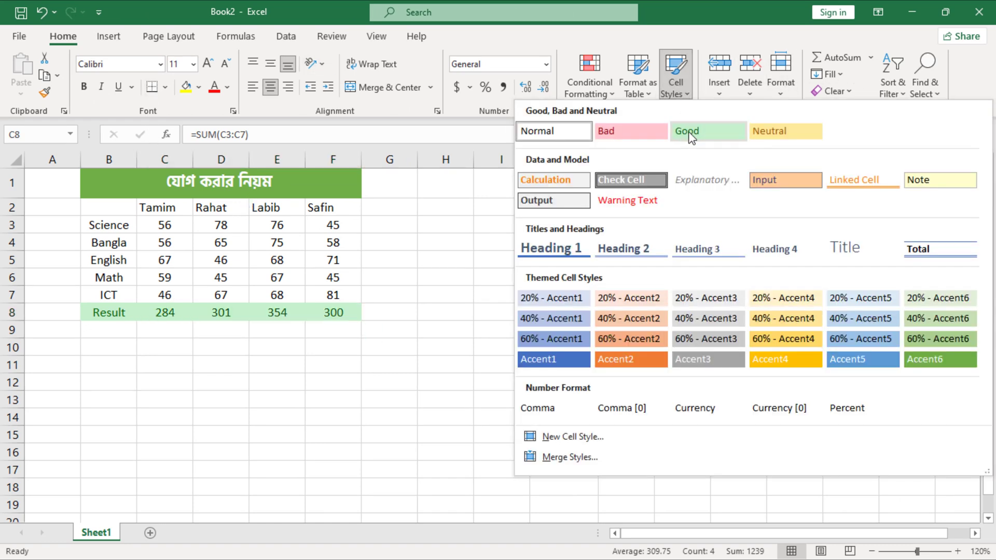
click(718, 131)
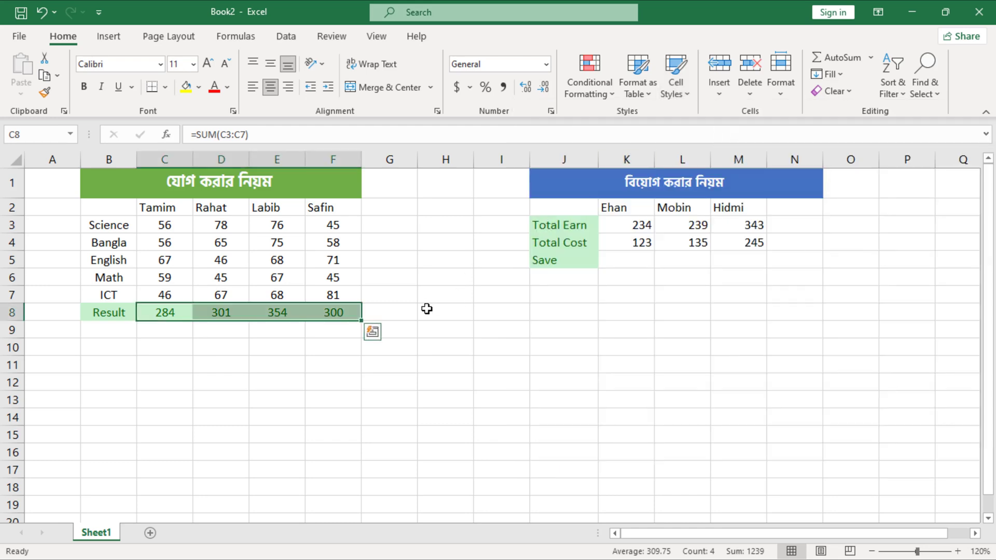
click(384, 327)
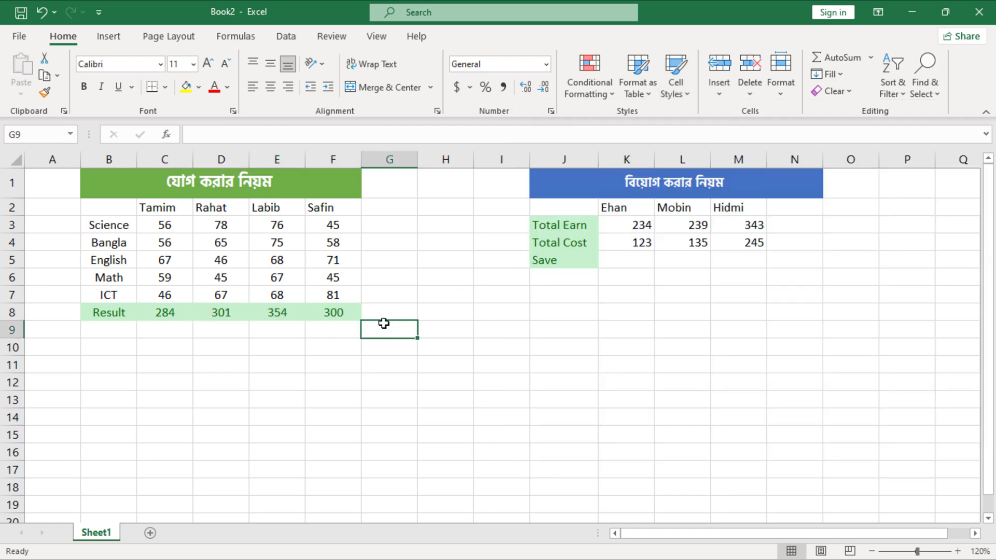
click(314, 317)
click(266, 318)
click(221, 316)
click(178, 313)
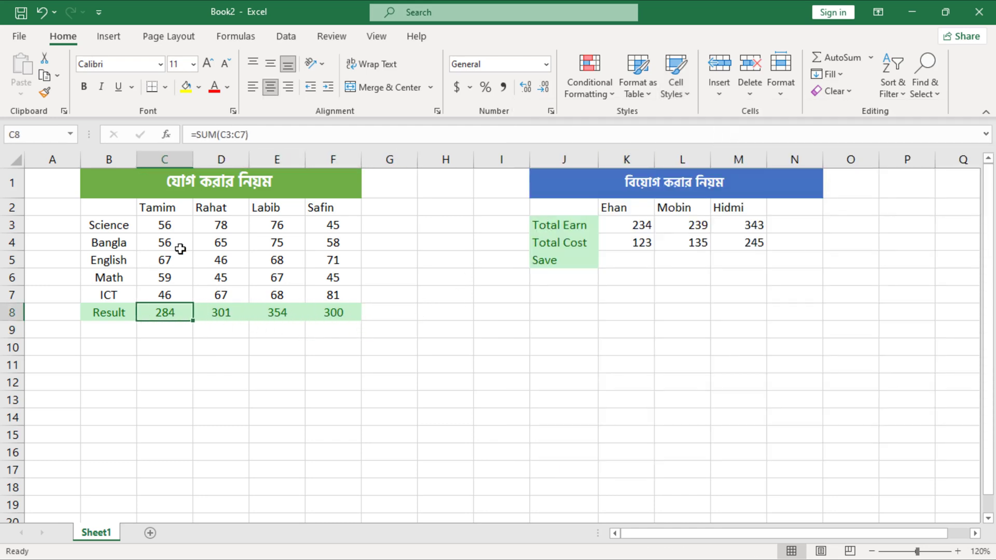
click(263, 330)
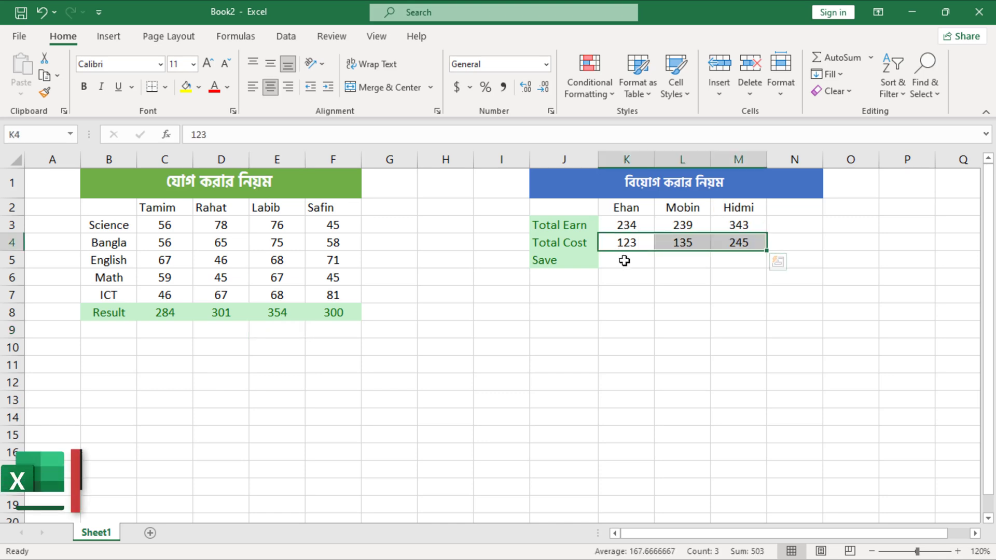
click(625, 258)
drag(658, 311, 669, 295)
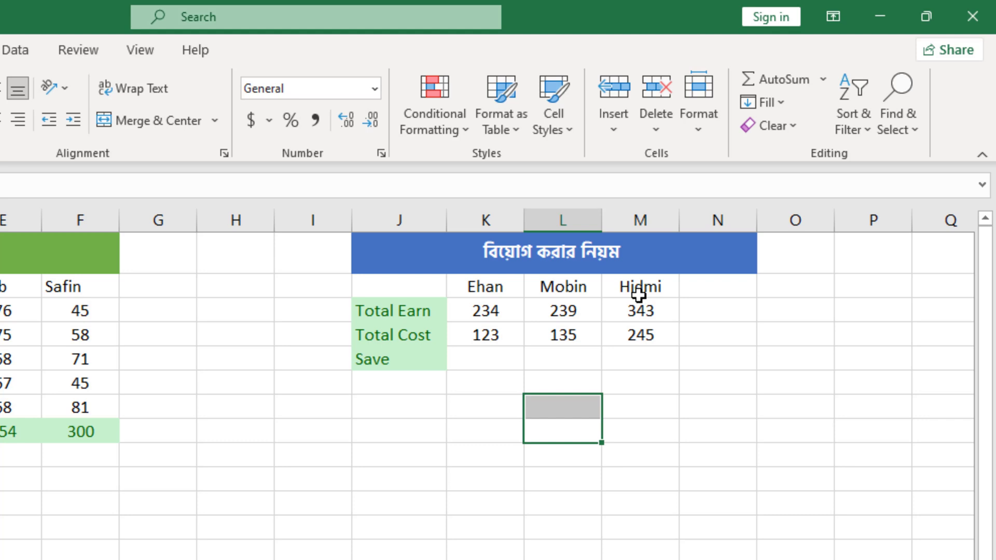
click(494, 313)
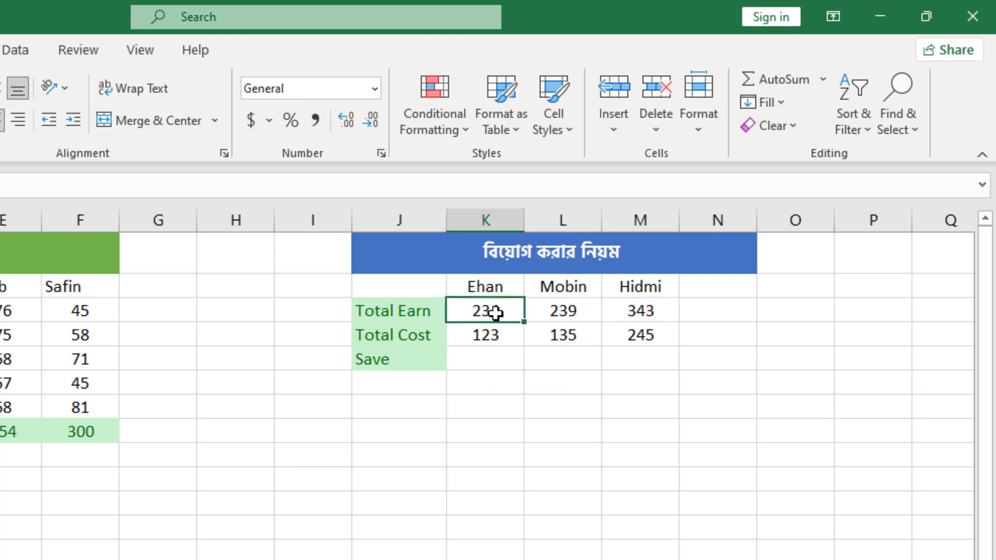
click(487, 342)
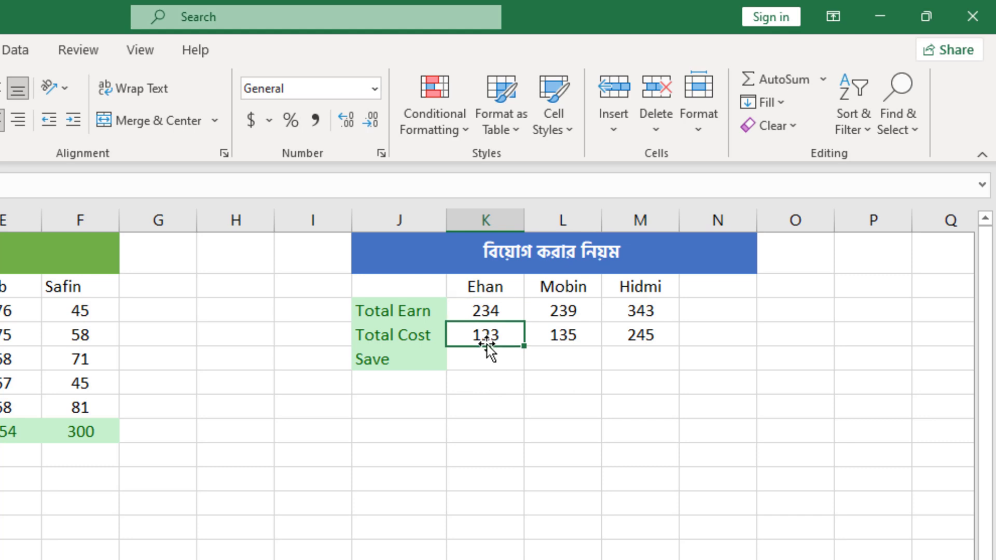
Enter the formula =K3-K4 in Save cell K5 to subtract Total Cost from Total Earn.
click(511, 362)
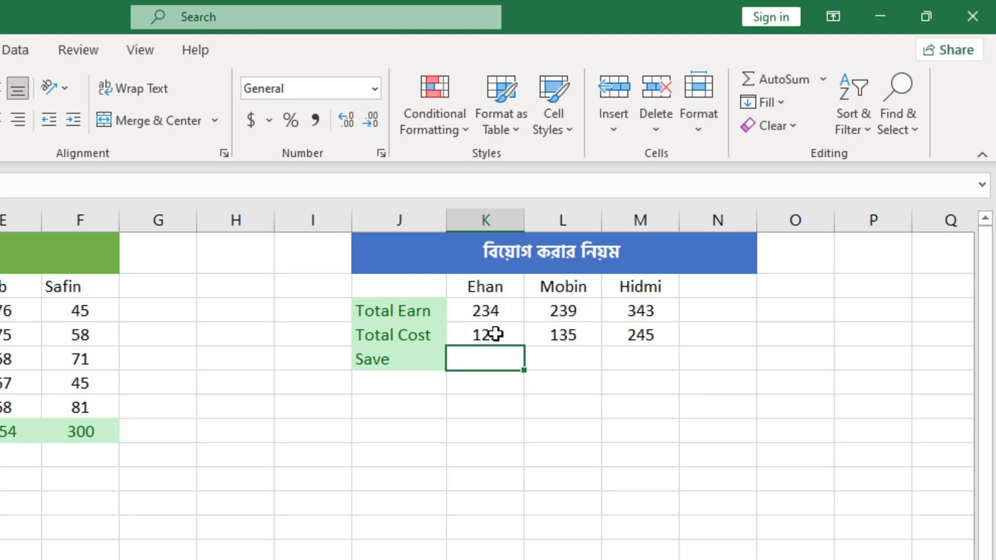
text(=)
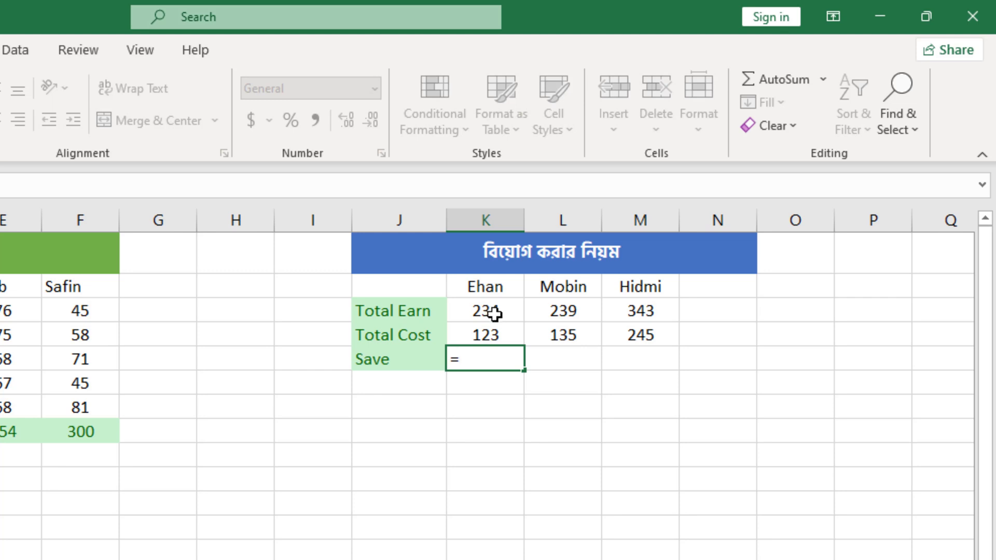
click(494, 312)
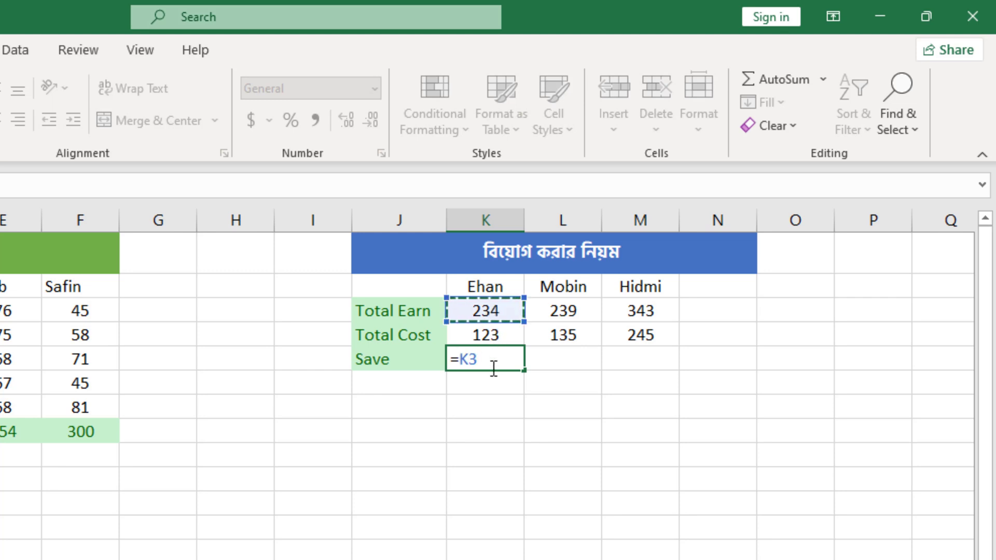
text(-)
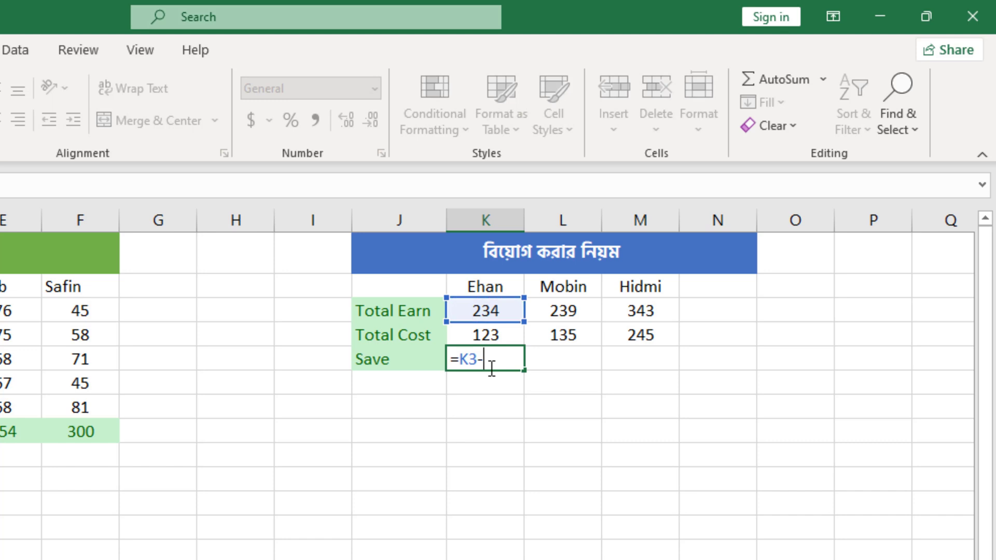
click(486, 340)
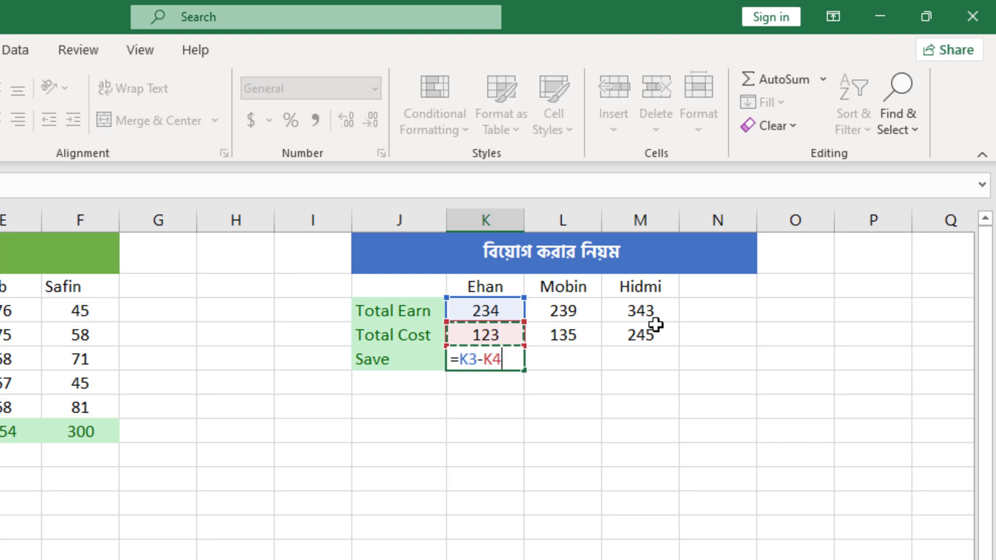
key(Return)
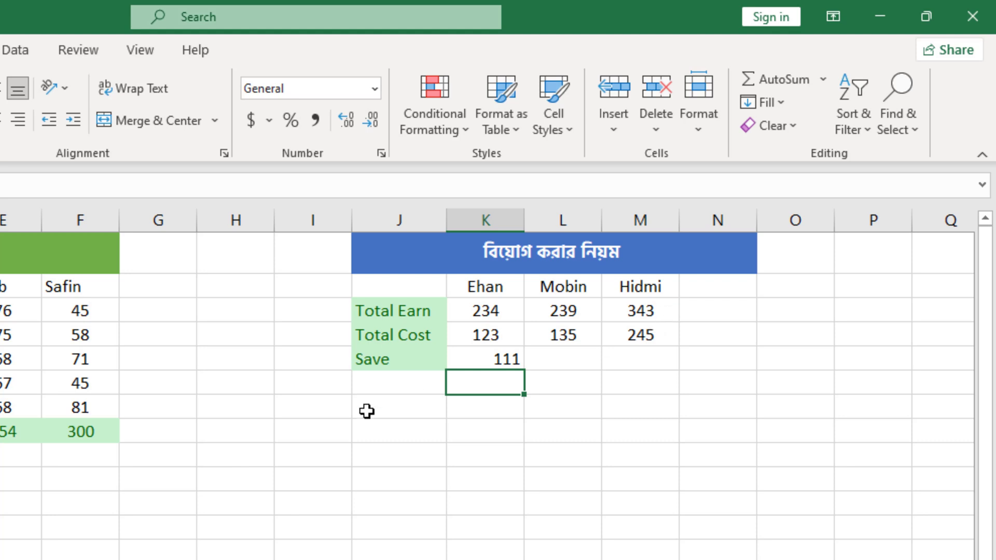
Clear the subtraction formula from Save cell K5.
click(507, 359)
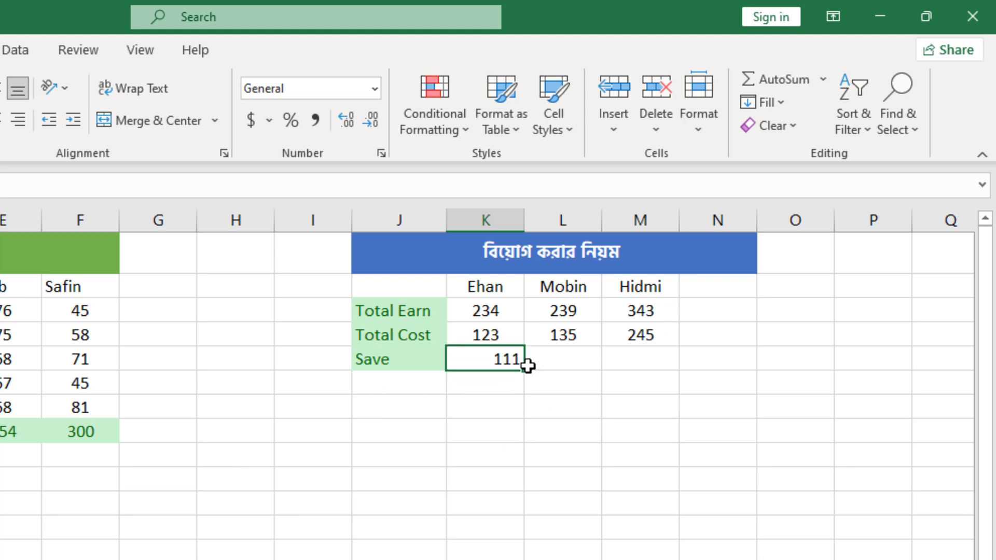
click(799, 128)
click(785, 156)
Enter the formula =SUM(K3-K4) in Save cell K5 to subtract Total Cost from Total Earn.
text(=)
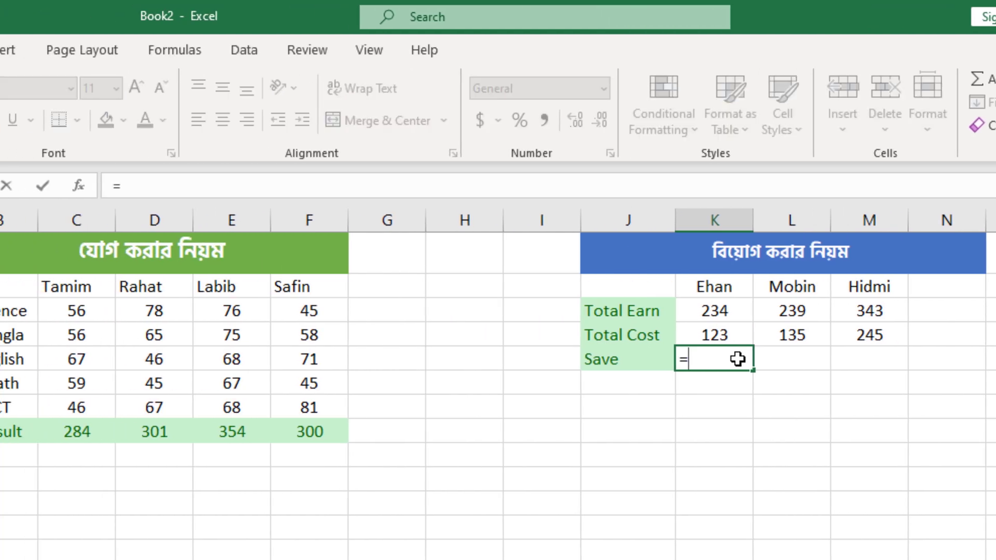
text(sum)
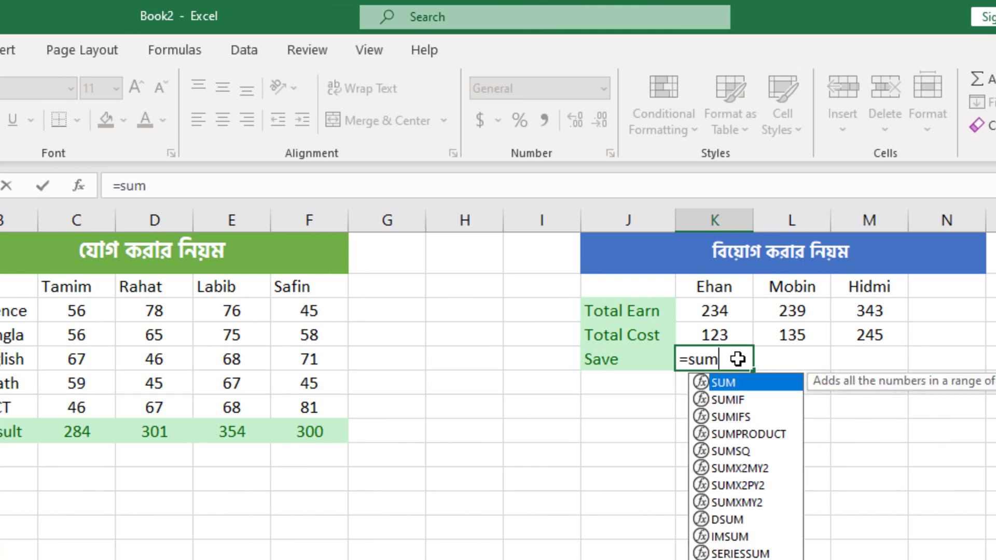
text(()
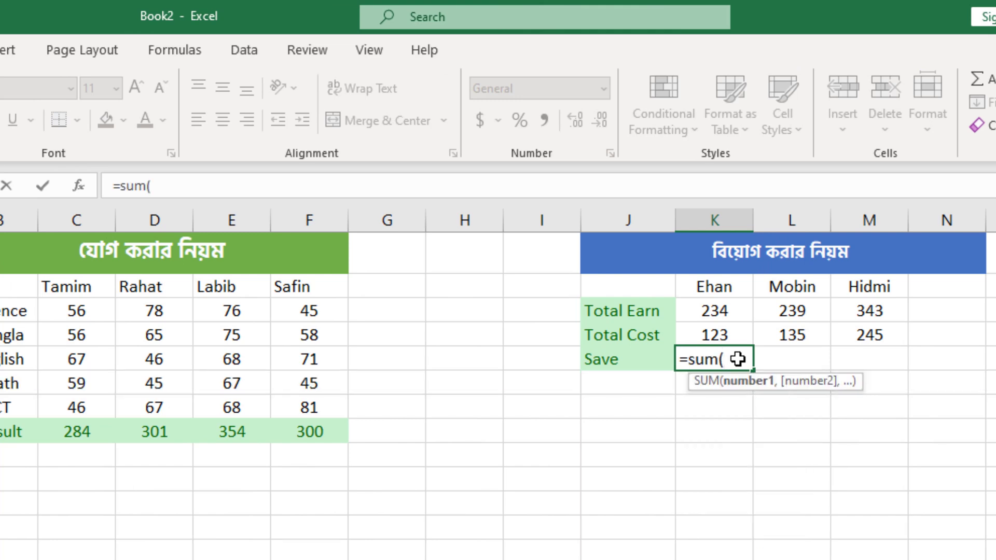
click(716, 310)
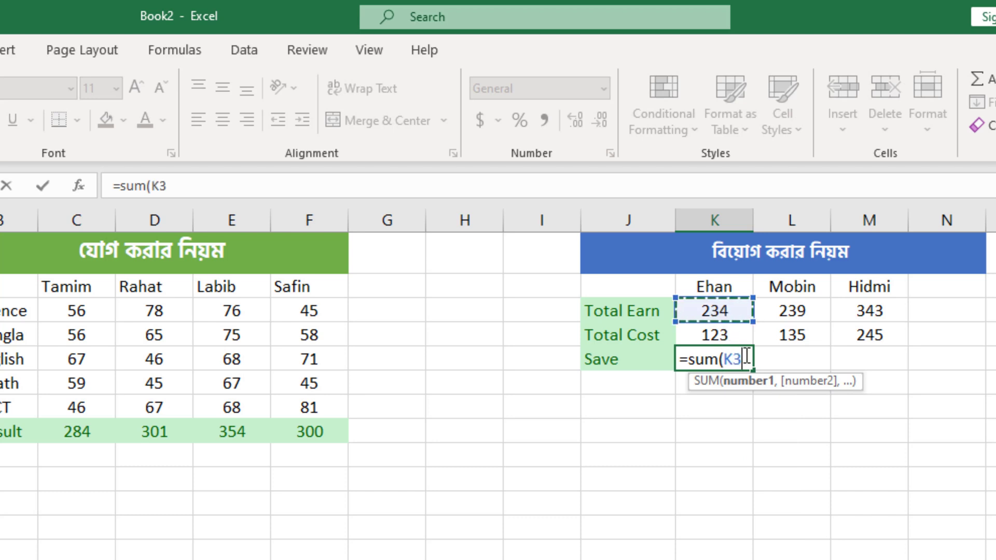
text(-)
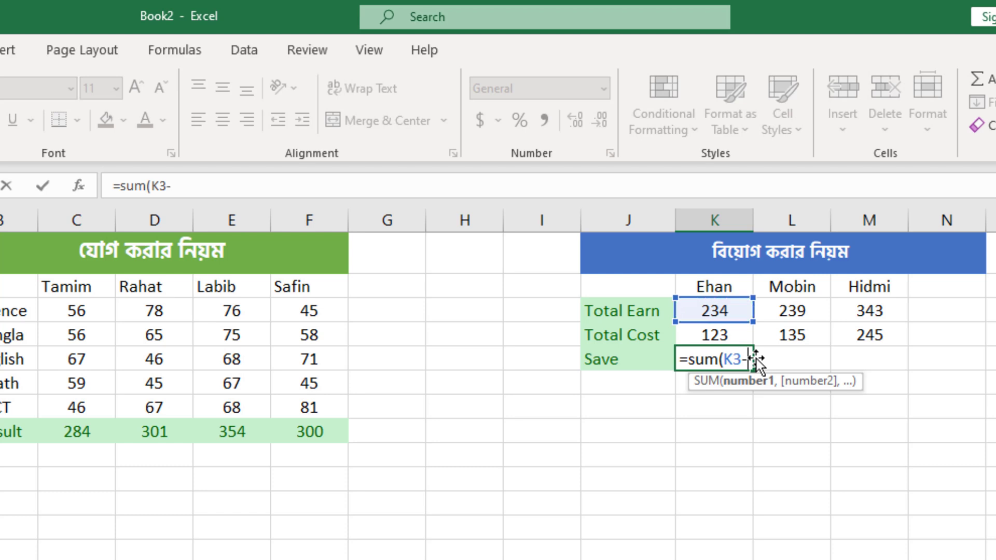
click(730, 336)
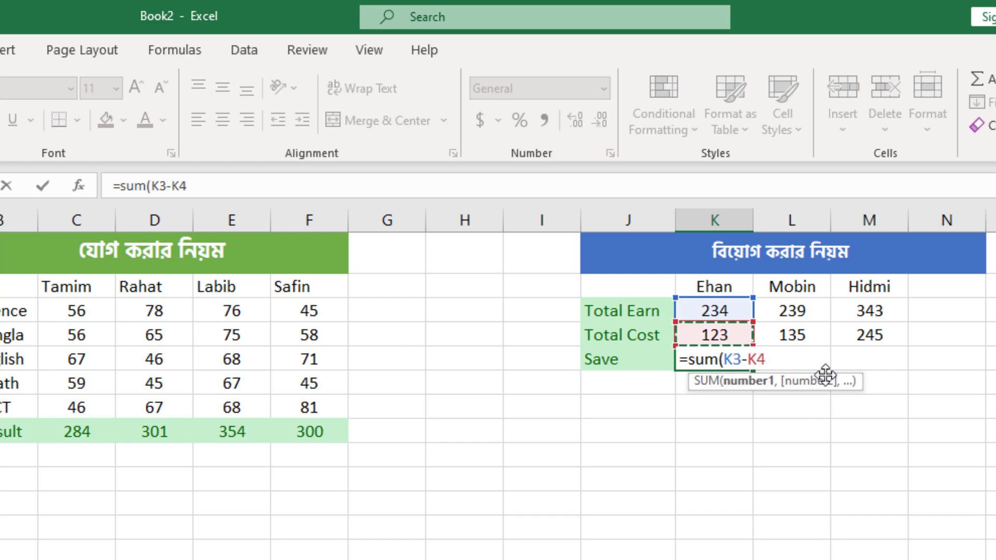
text(0)
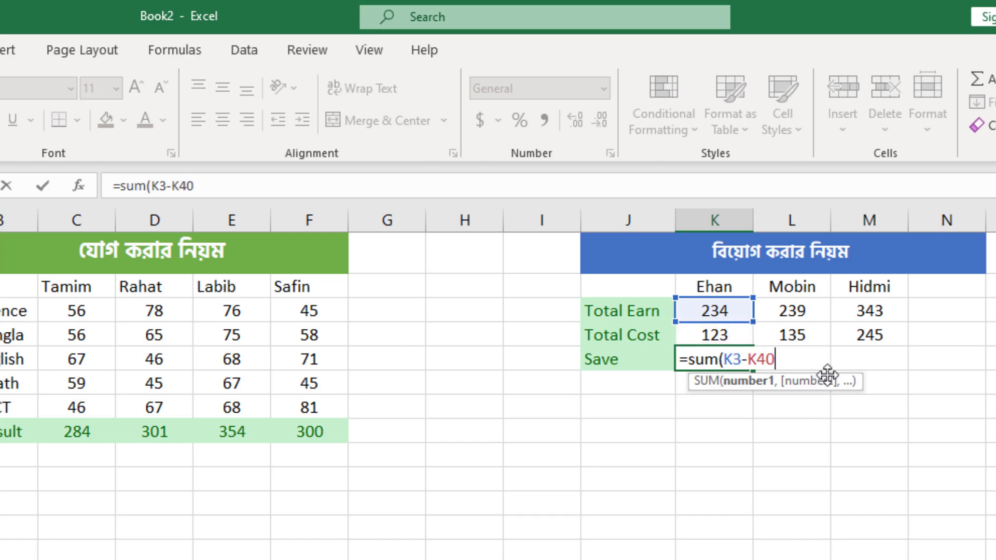
key(BackSpace)
text())
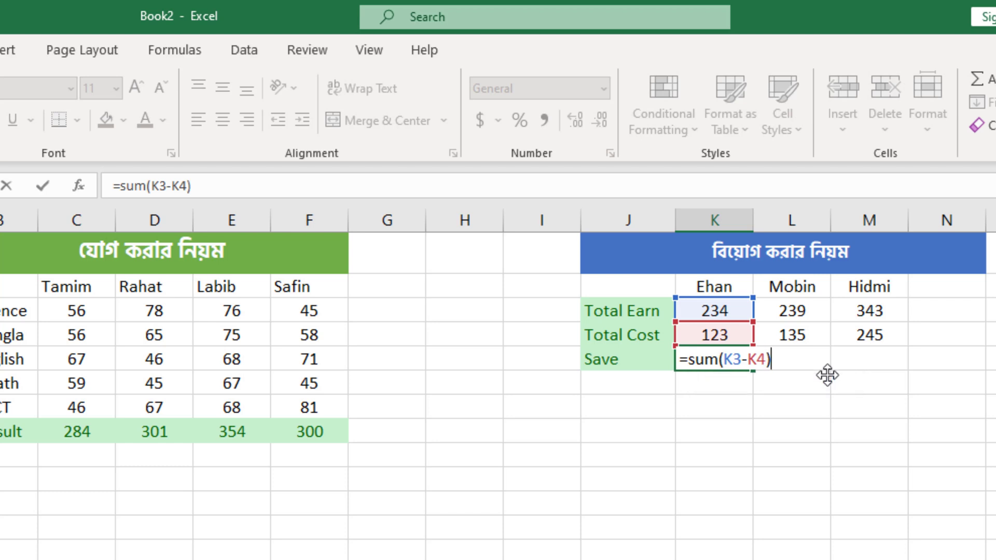
key(Return)
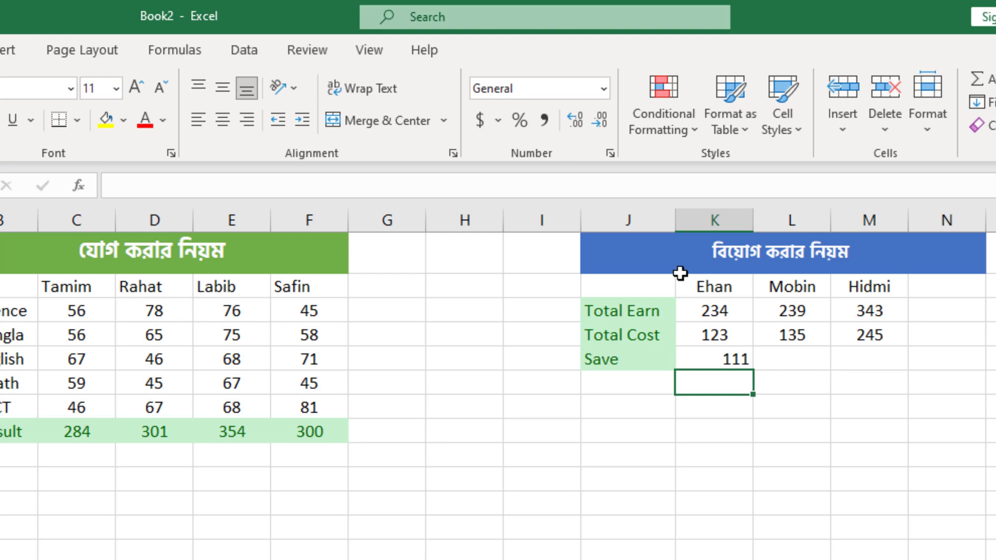
Centre the Save value in K5 horizontally and fill its subtraction formula across to L5:M5.
click(730, 355)
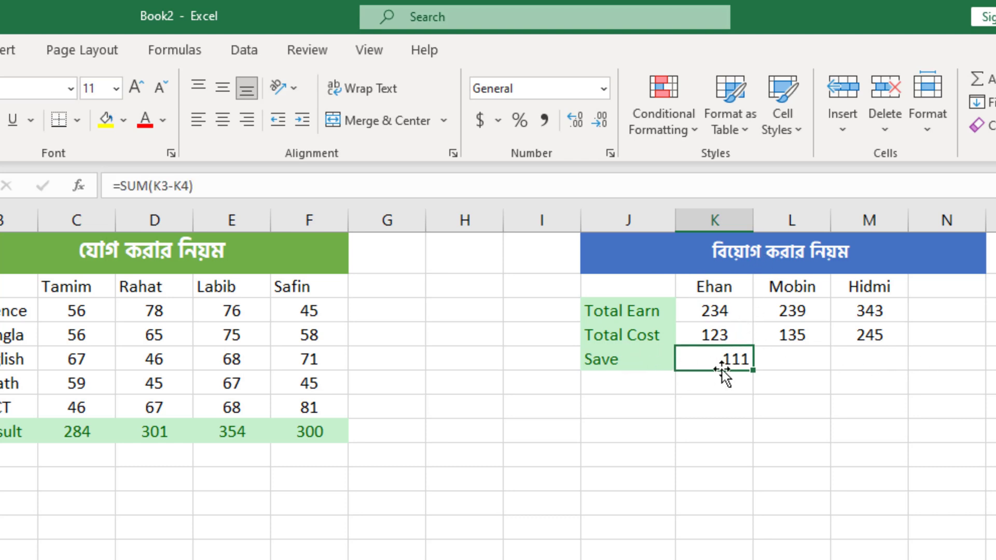
click(222, 120)
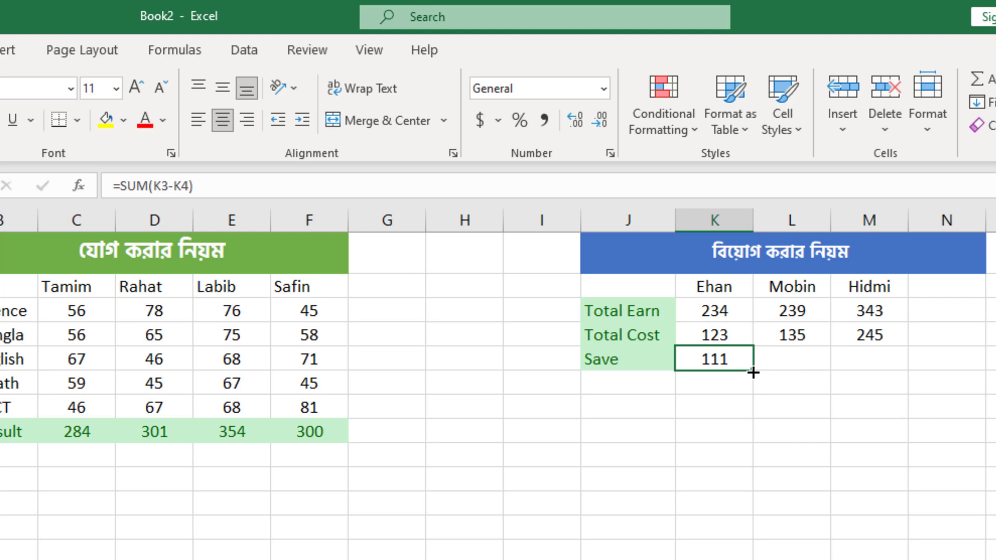
drag(753, 372, 878, 363)
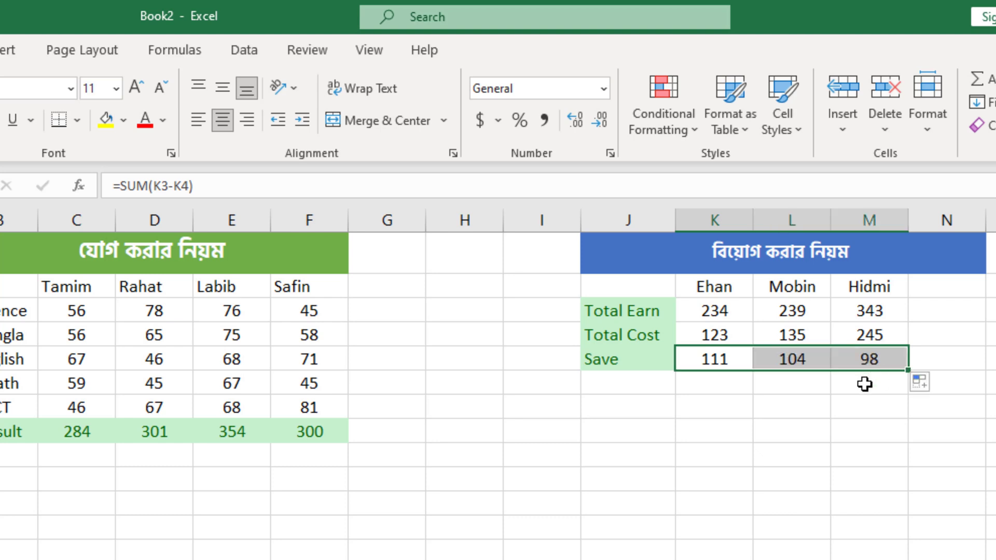
Check the subtraction formulas in Save cells K5, L5 and M5, including the cells that M5 references.
click(812, 357)
click(869, 359)
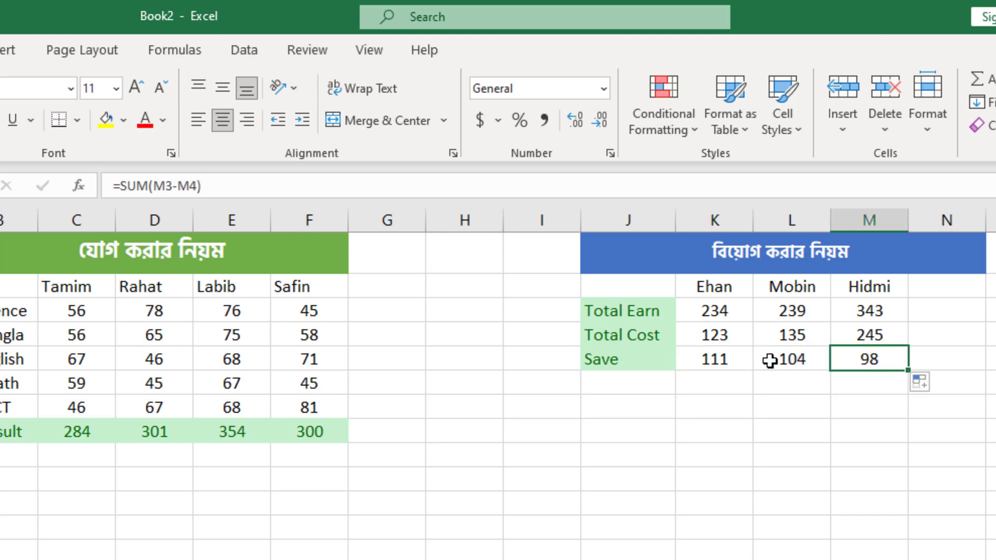
click(735, 363)
click(807, 366)
click(879, 363)
click(796, 366)
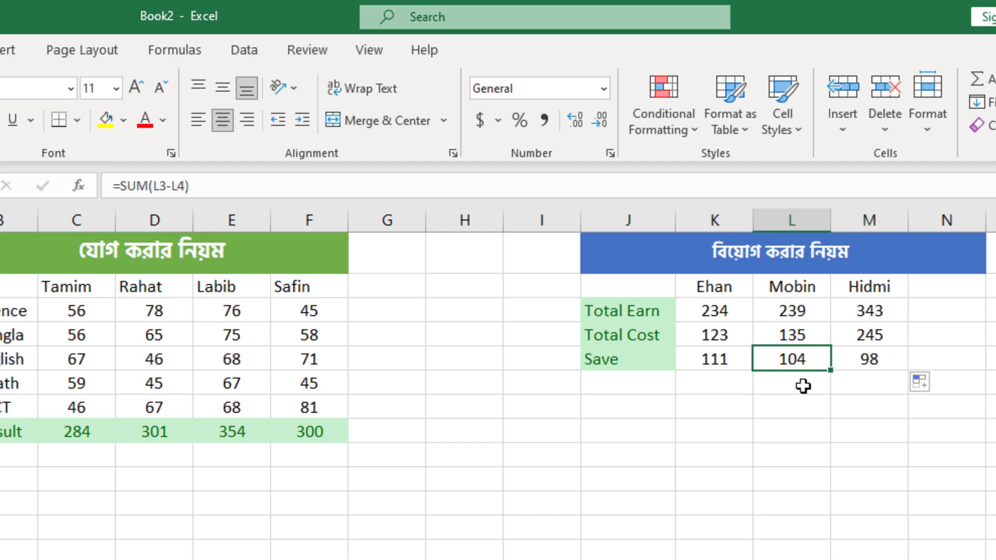
click(861, 380)
double_click(874, 357)
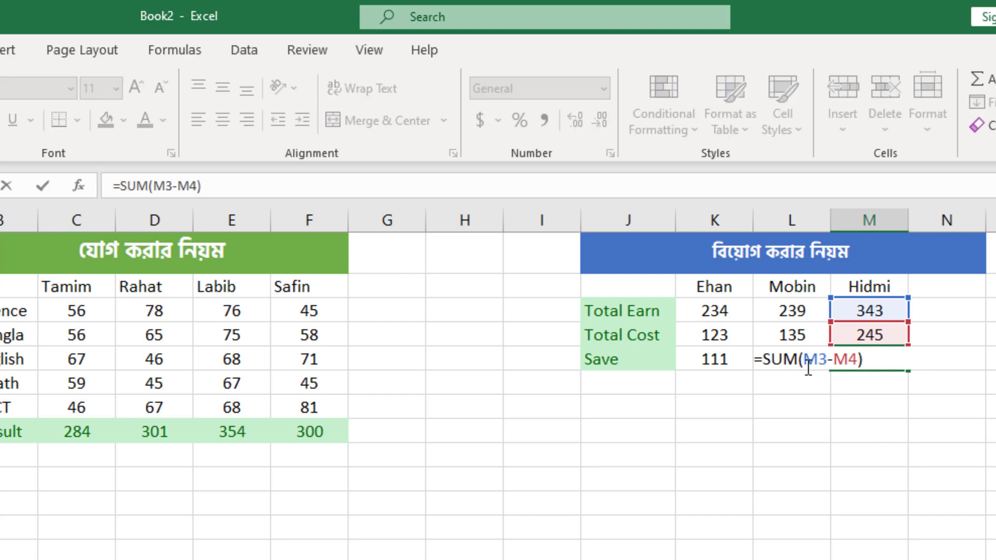
click(748, 364)
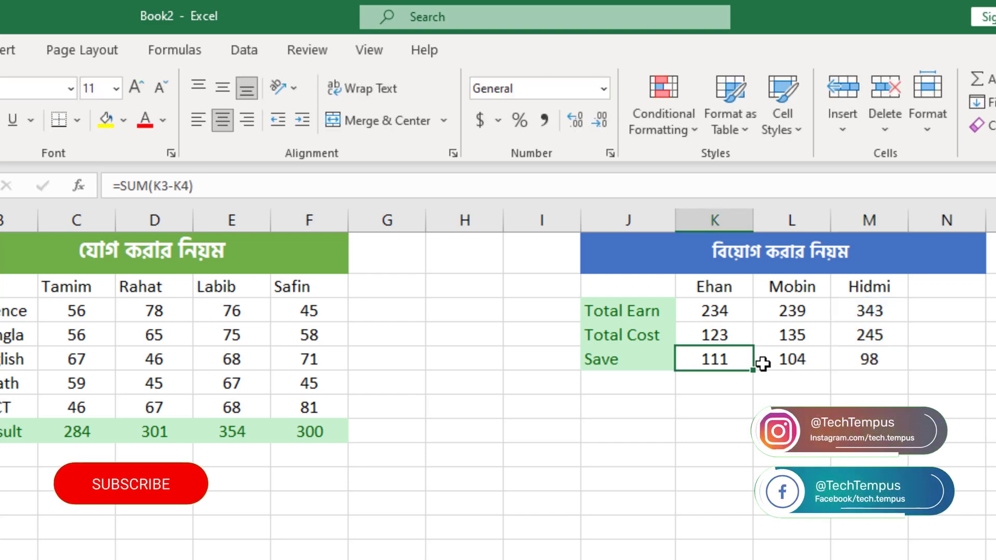